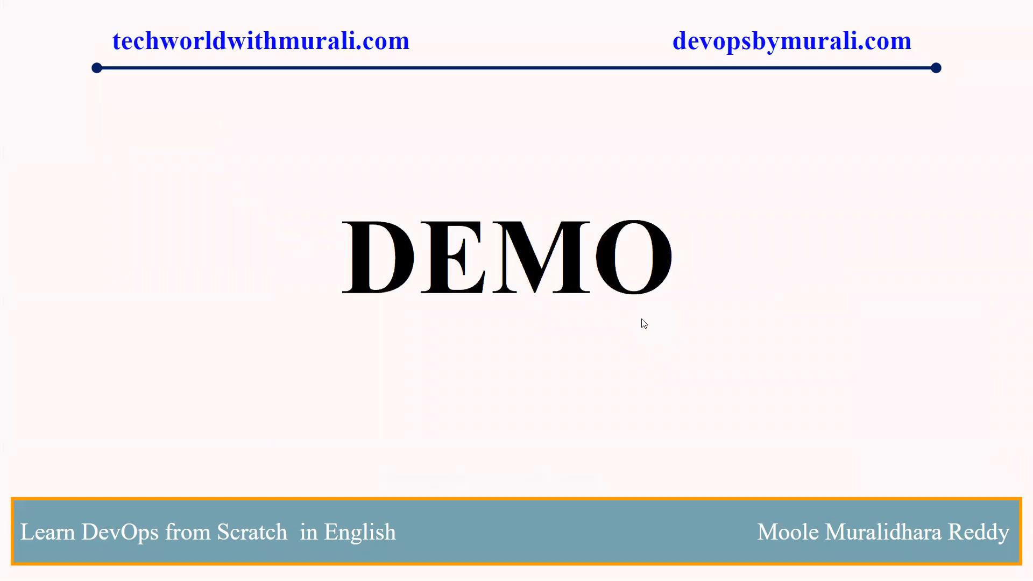
Step: Exit the DEMO slideshow and bring up the Dashboard [Jenkins] browser tab
{"action": "key", "text": "Escape"}
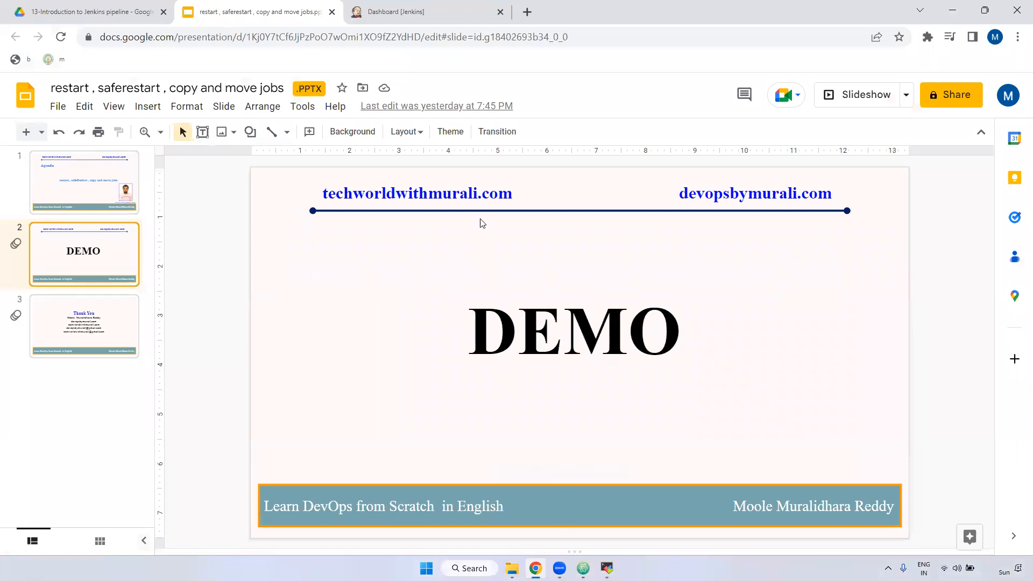
{"action": "left_click", "coordinate": [438, 5]}
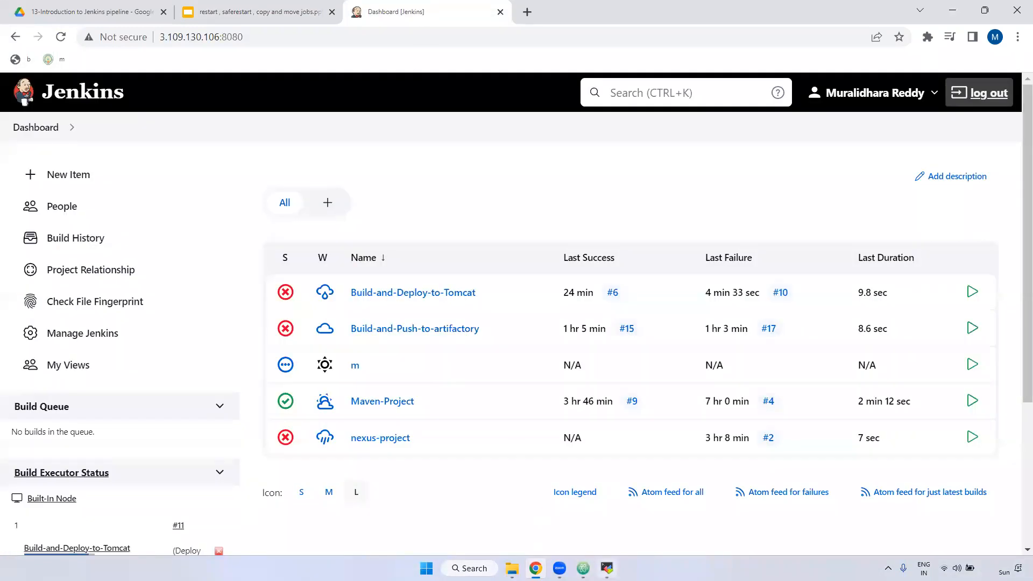
Step: Save config.xml with :wq in MobaXterm's vim, highlight the systemctl restart line, then return to Chrome
{"action": "key", "text": "alt+Tab"}
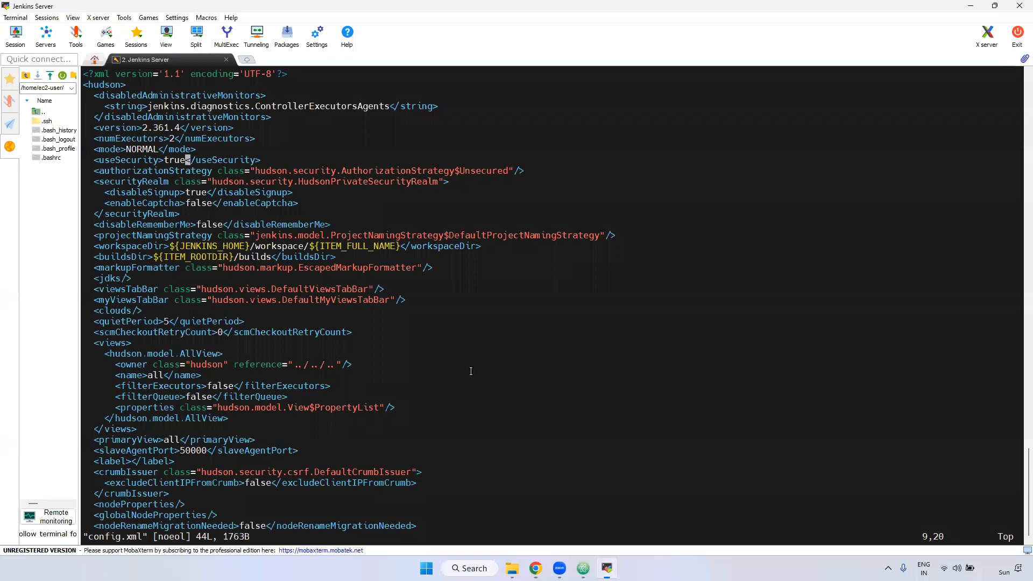
{"action": "type", "text": ":wq"}
{"action": "key", "text": "Return"}
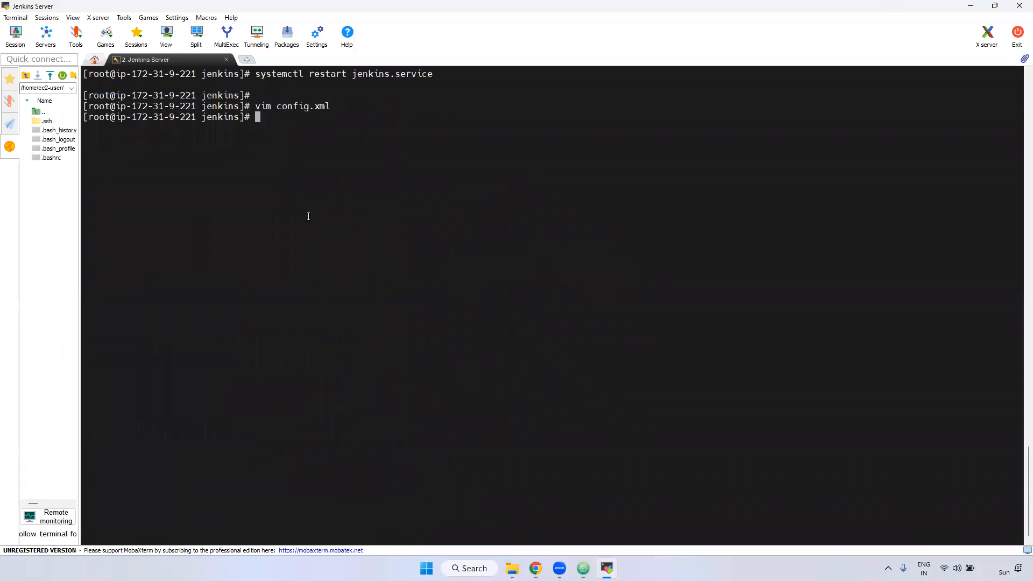
{"action": "left_click_drag", "start_coordinate": [261, 77], "coordinate": [437, 76]}
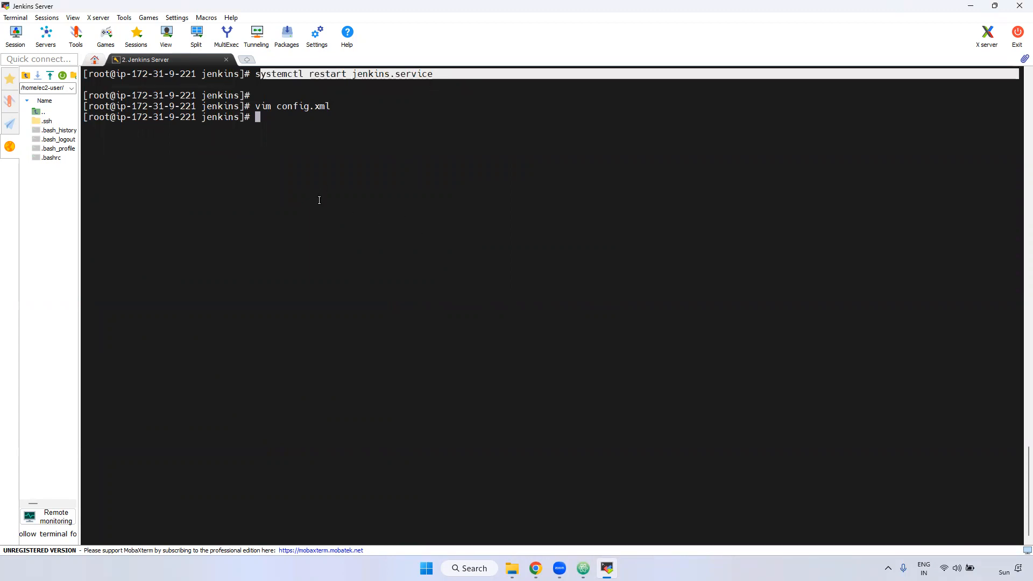
{"action": "key", "text": "alt+Tab"}
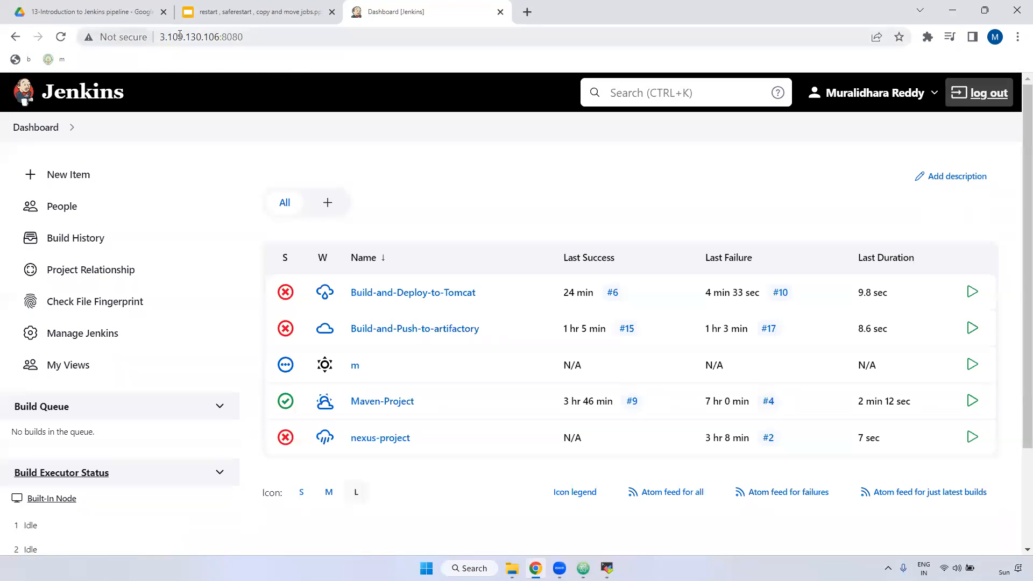
Step: Append /restart to the Jenkins URL to load the restart confirmation page
{"action": "left_click_drag", "start_coordinate": [161, 37], "coordinate": [218, 35]}
{"action": "left_click", "coordinate": [253, 33]}
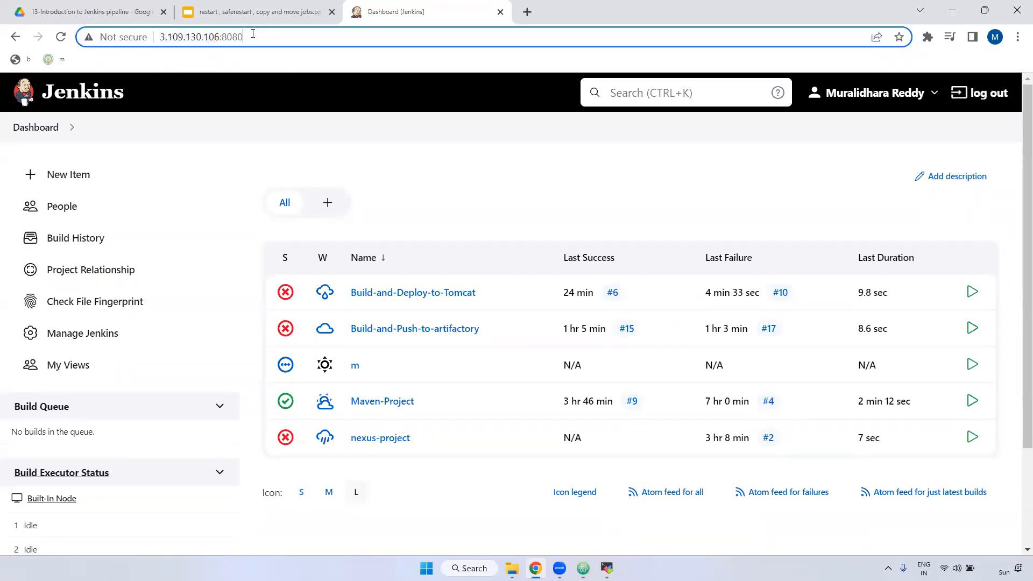
{"action": "type", "text": "/restart"}
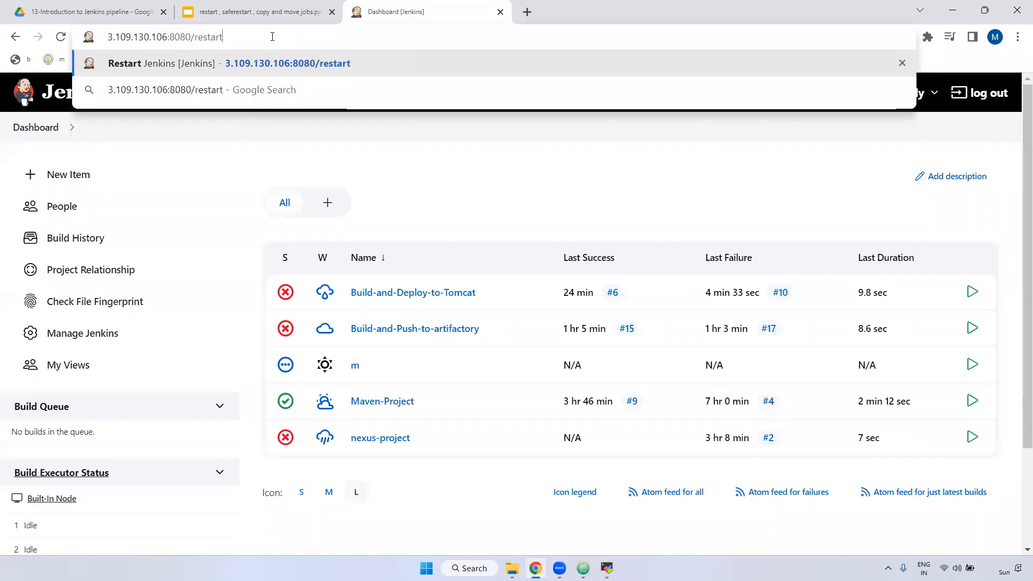
{"action": "key", "text": "Return"}
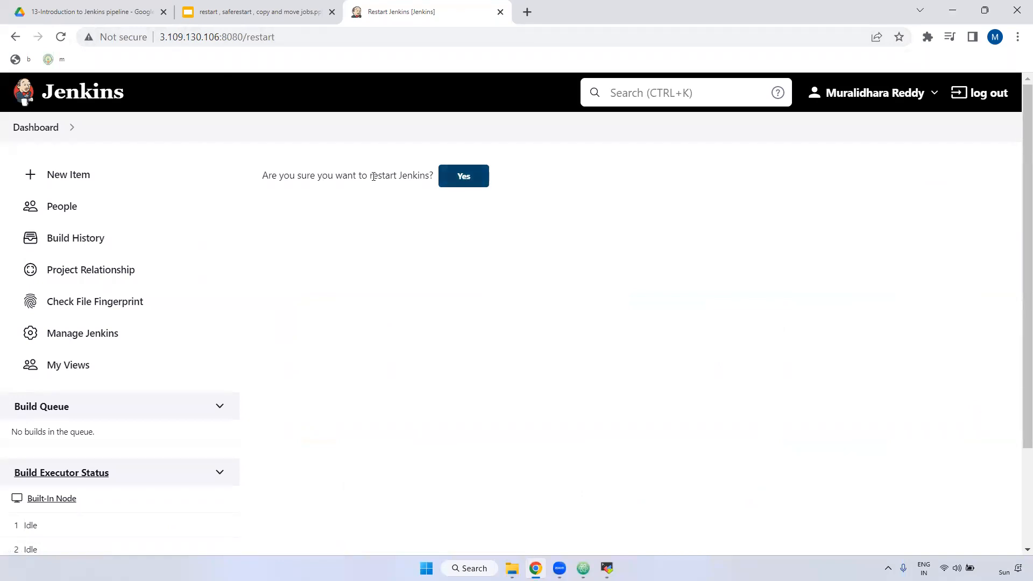
Step: Highlight /restart in the address and confirm restarting Jenkins
{"action": "left_click_drag", "start_coordinate": [247, 39], "coordinate": [308, 40]}
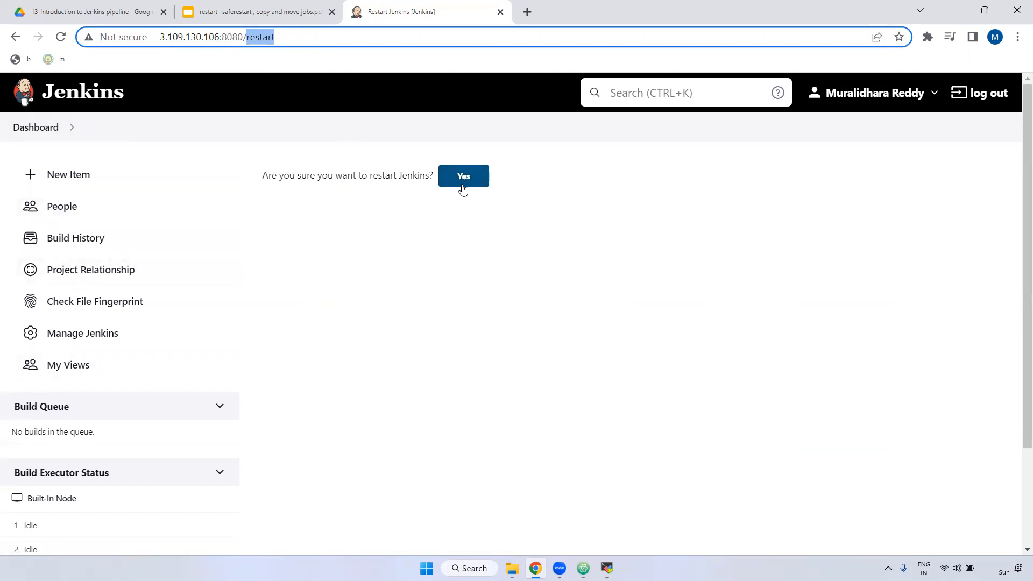
{"action": "left_click_drag", "start_coordinate": [246, 37], "coordinate": [301, 38]}
{"action": "left_click", "coordinate": [454, 181]}
Step: Answer Yes to restart Jenkins, check the terminal, and reload until the dashboard returns
{"action": "left_click_drag", "start_coordinate": [266, 181], "coordinate": [422, 185]}
{"action": "left_click", "coordinate": [463, 178]}
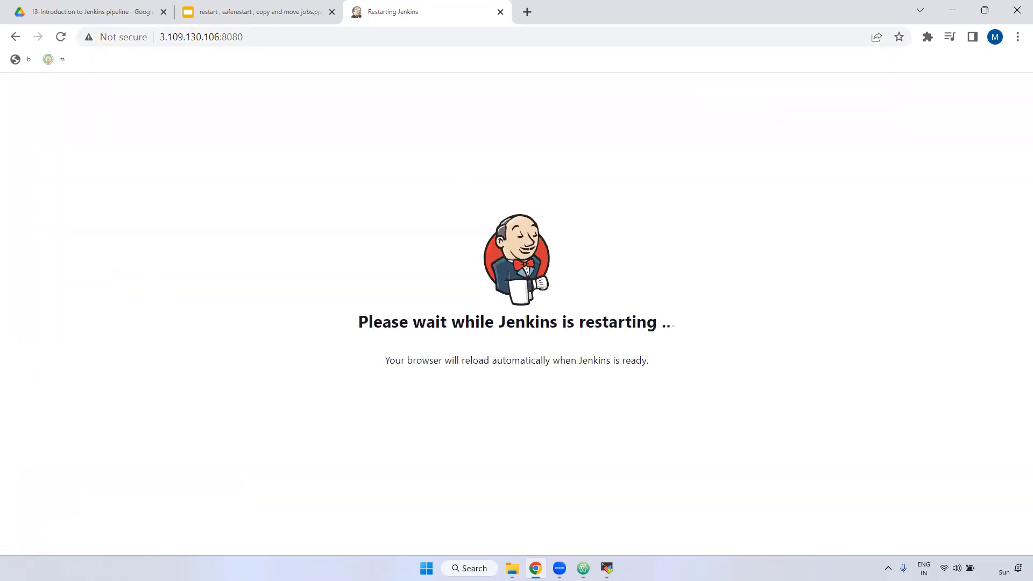
{"action": "left_click_drag", "start_coordinate": [344, 321], "coordinate": [708, 325]}
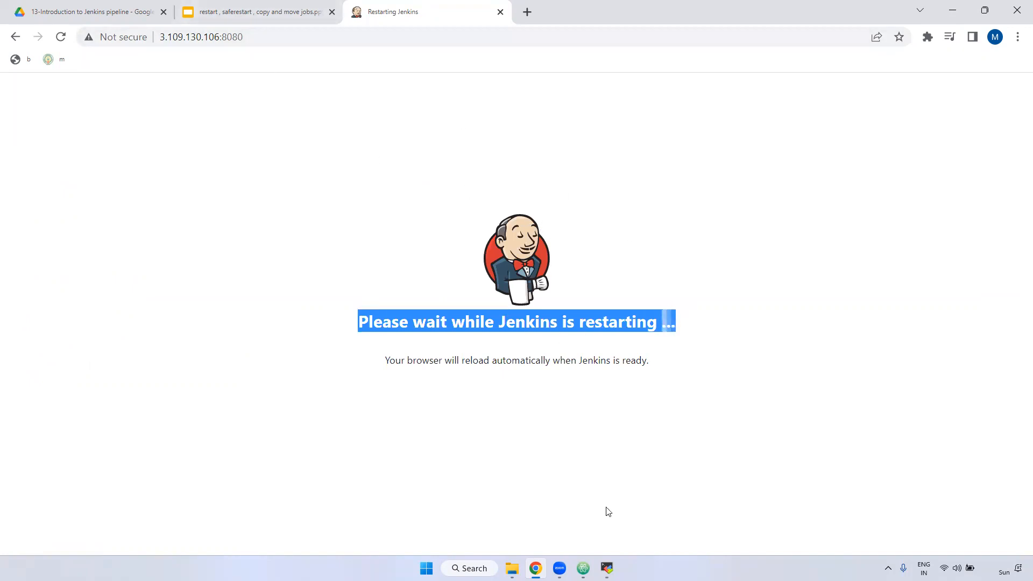
{"action": "key", "text": "alt+Tab"}
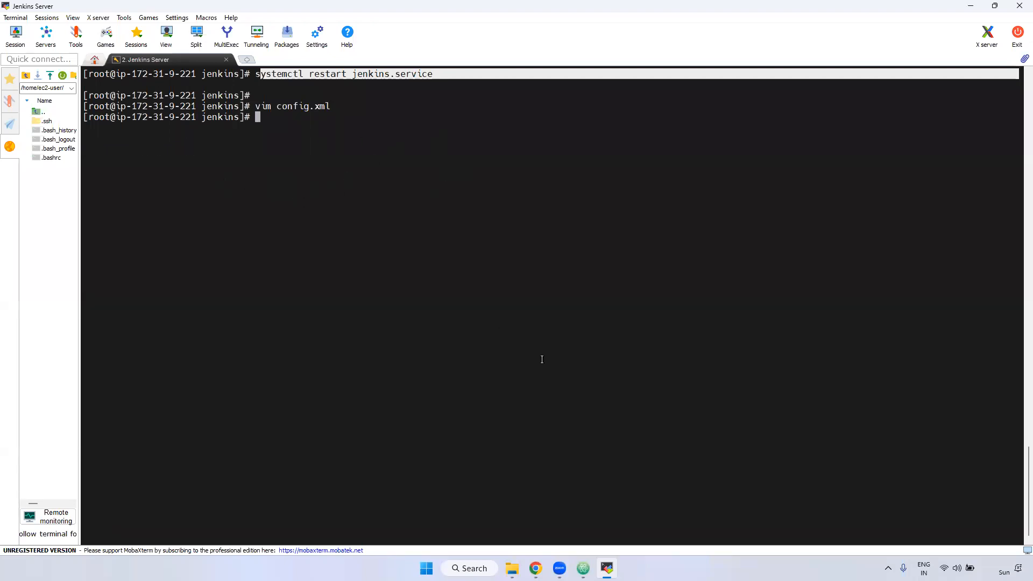
{"action": "left_click", "coordinate": [535, 568]}
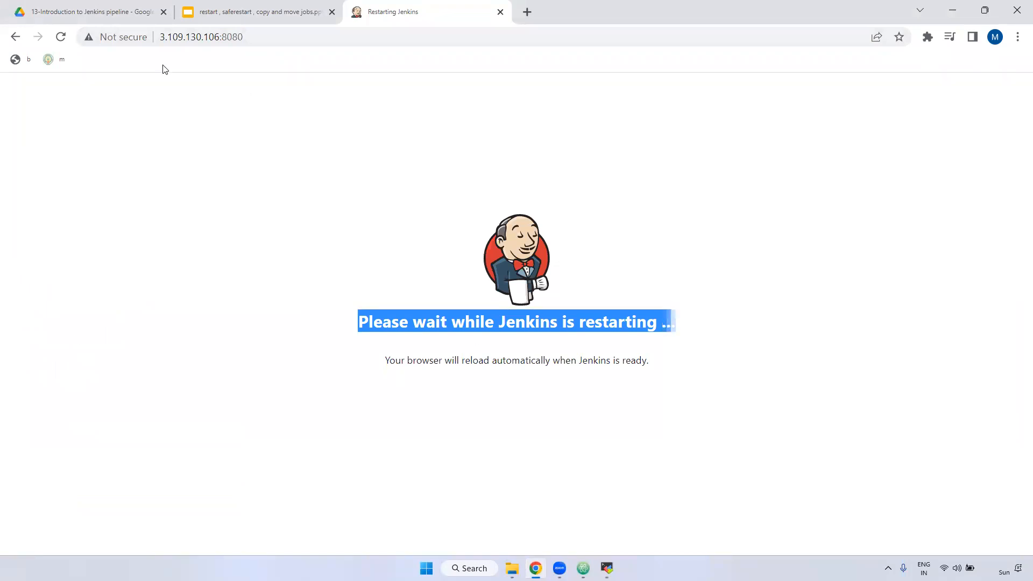
{"action": "left_click", "coordinate": [61, 36]}
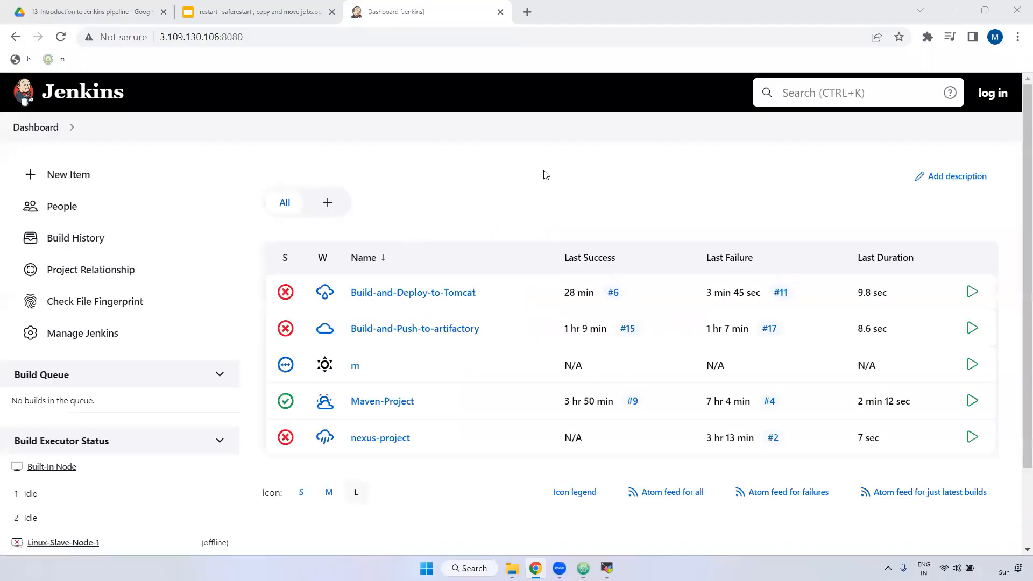
Step: Open the Jenkins sign-in page and submit the username with an incomplete password
{"action": "left_click", "coordinate": [992, 92]}
{"action": "type", "text": "murali"}
{"action": "key", "text": "Tab"}
{"action": "type", "text": "ad"}
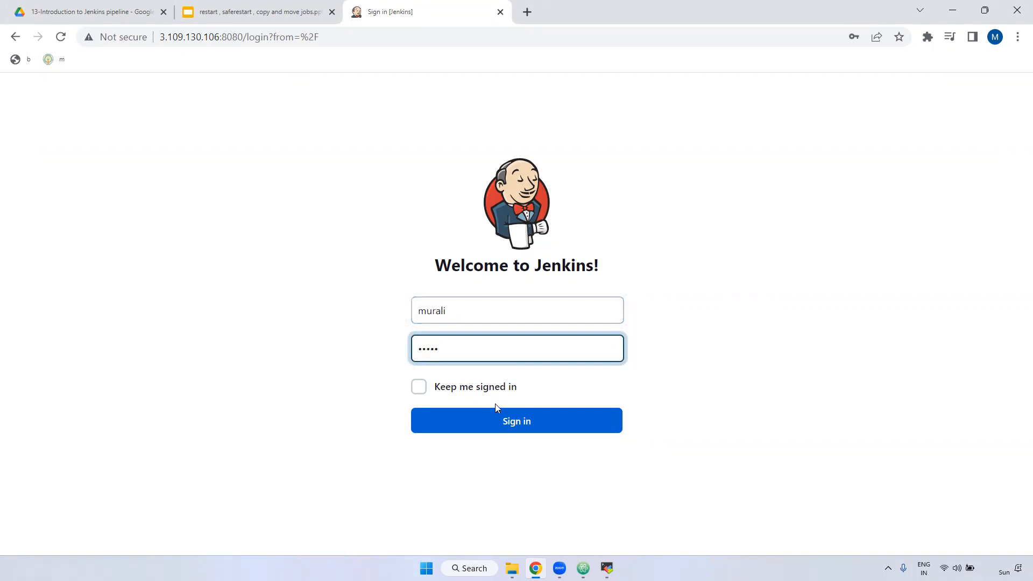
{"action": "left_click", "coordinate": [495, 415]}
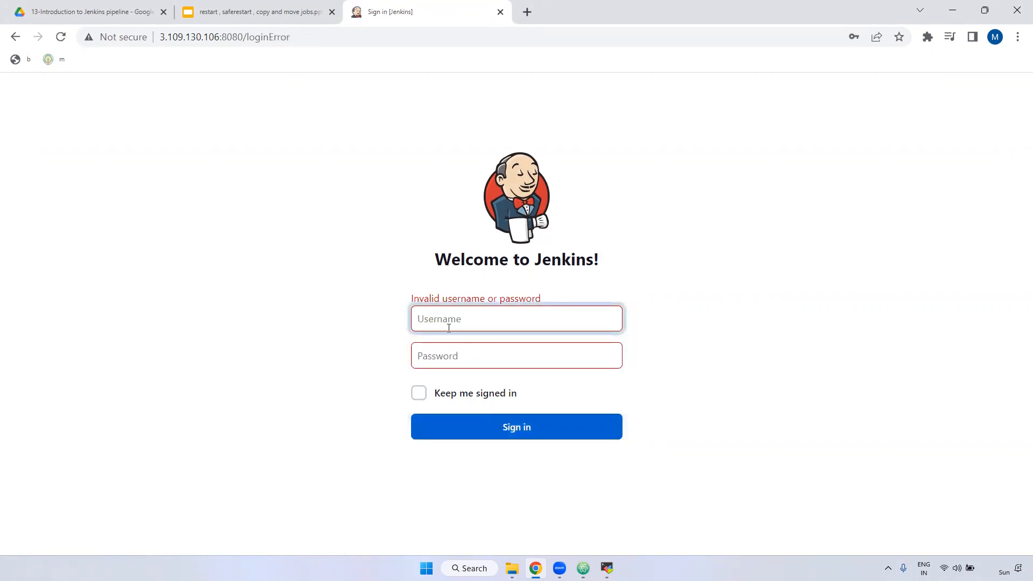
Step: Re-enter the password to sign in, dismiss the breach alert, and decline saving the password
{"action": "type", "text": "murali"}
{"action": "left_click", "coordinate": [471, 363]}
{"action": "type", "text": "admin"}
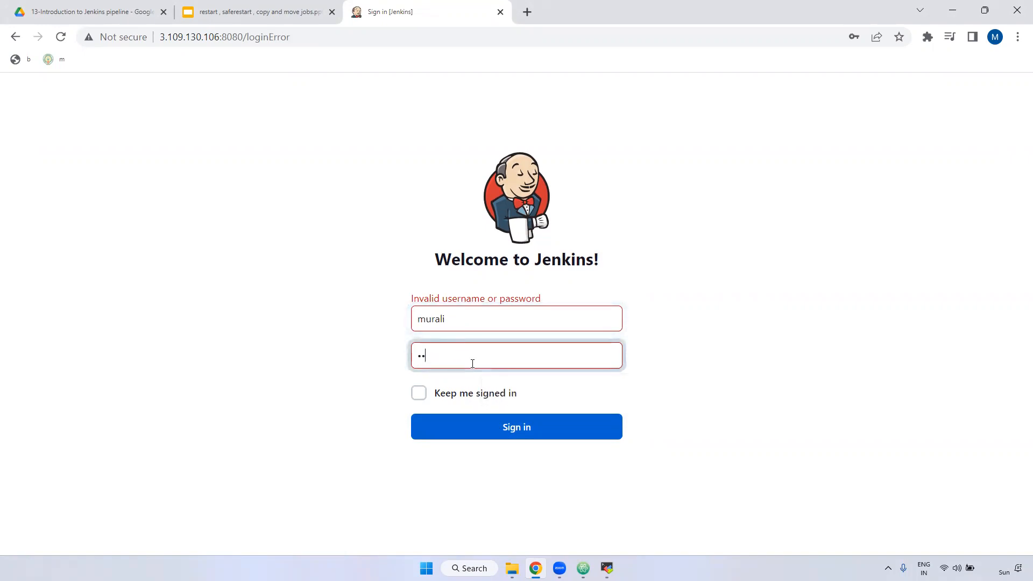
{"action": "left_click", "coordinate": [506, 438]}
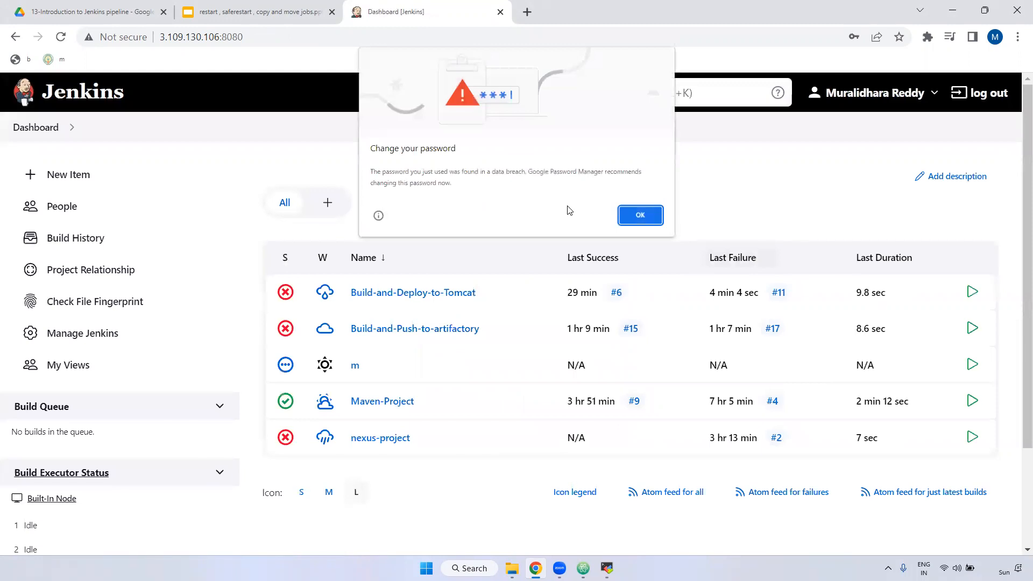
{"action": "left_click", "coordinate": [641, 213]}
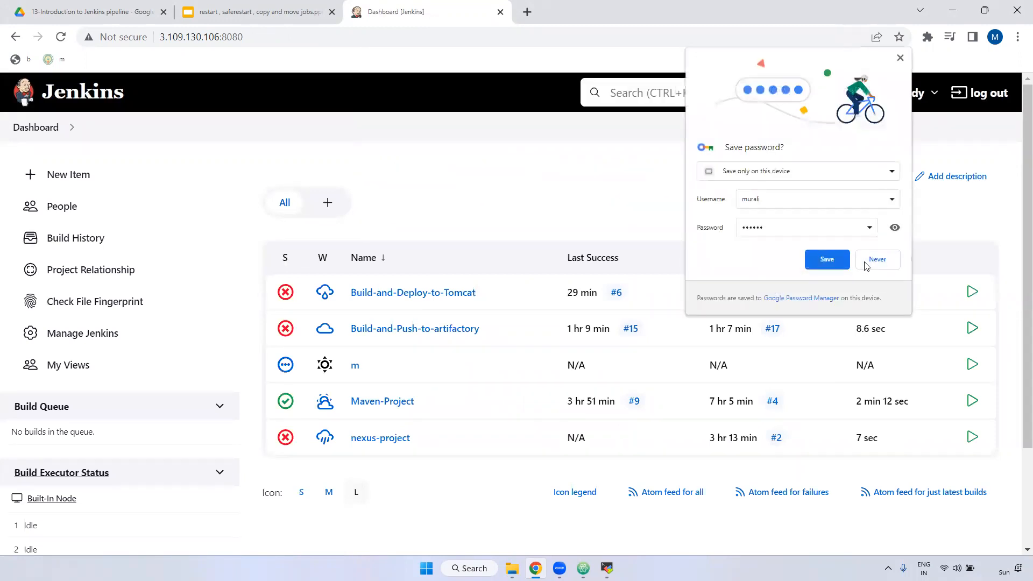
{"action": "left_click", "coordinate": [866, 263]}
{"action": "left_click", "coordinate": [306, 37]}
Step: Append /safeRestart to the Jenkins URL and answer Yes on the safe restart confirmation
{"action": "left_click", "coordinate": [305, 37]}
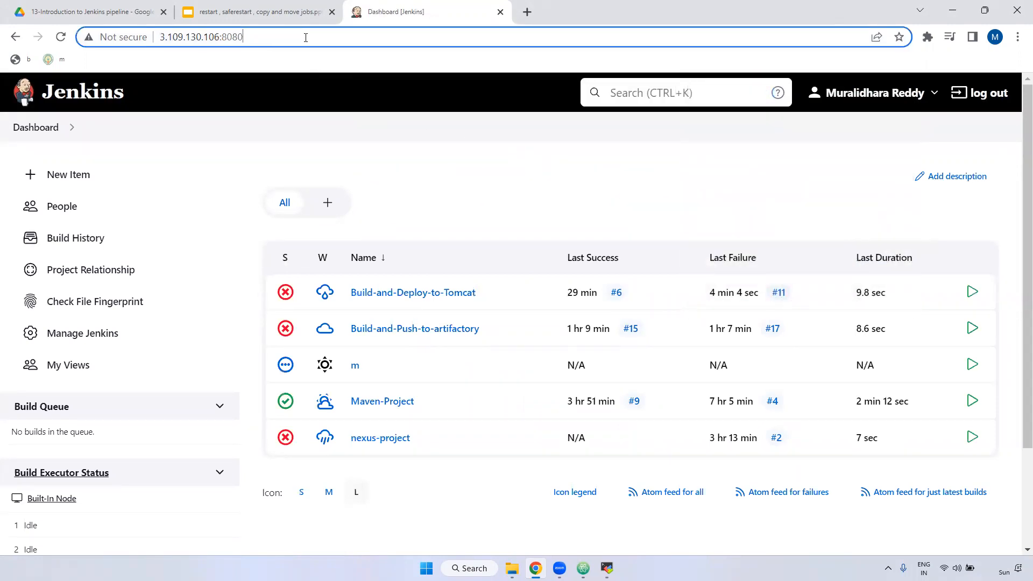
{"action": "type", "text": "/saf"}
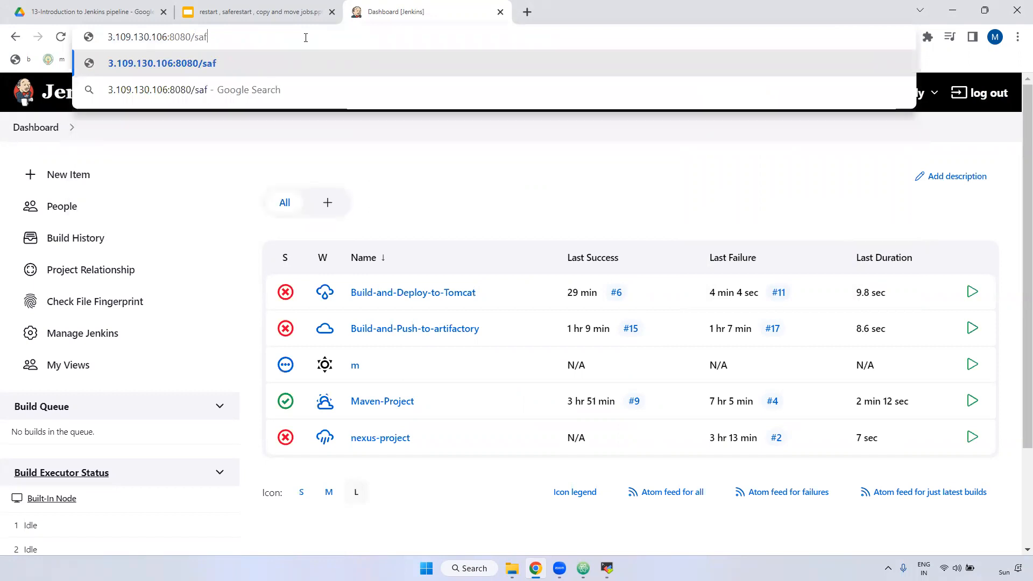
{"action": "type", "text": "eRestart"}
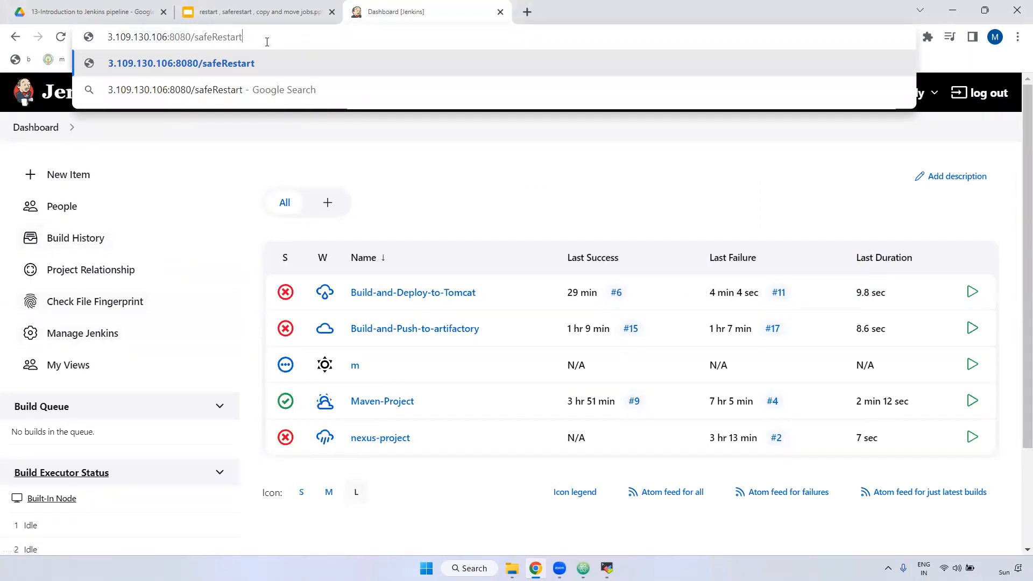
{"action": "key", "text": "Return"}
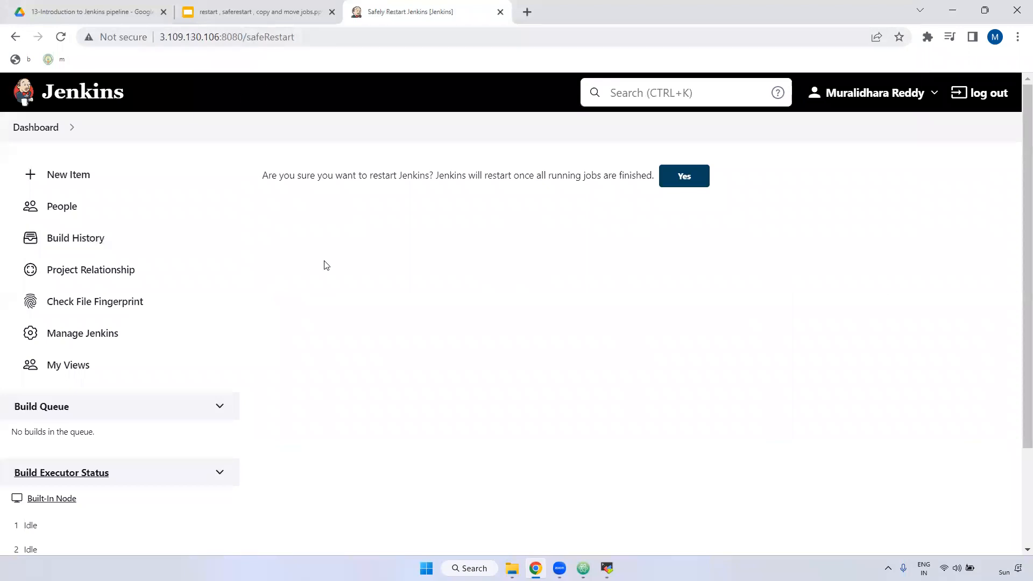
{"action": "left_click_drag", "start_coordinate": [256, 177], "coordinate": [652, 177]}
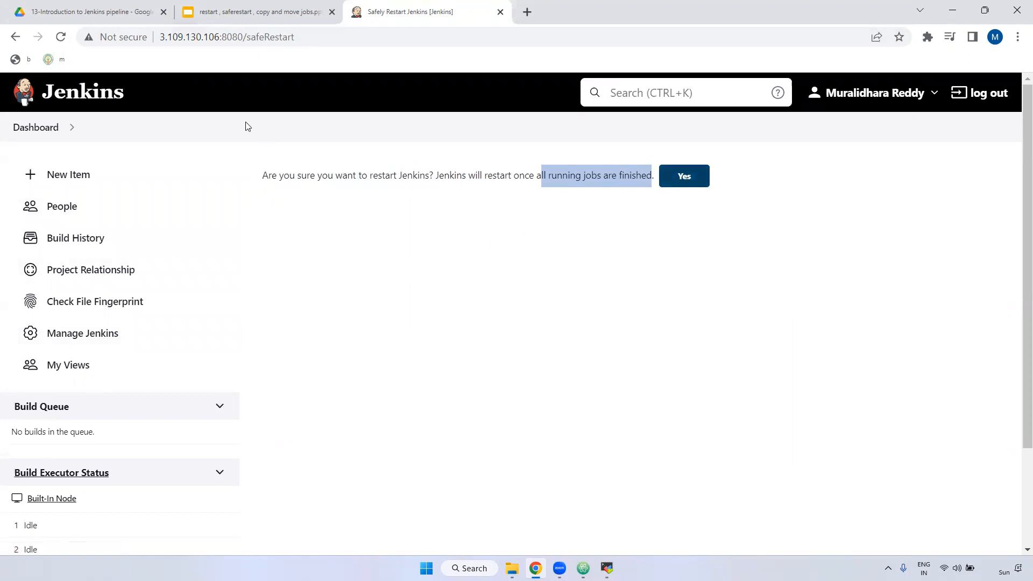
{"action": "left_click_drag", "start_coordinate": [246, 37], "coordinate": [364, 39]}
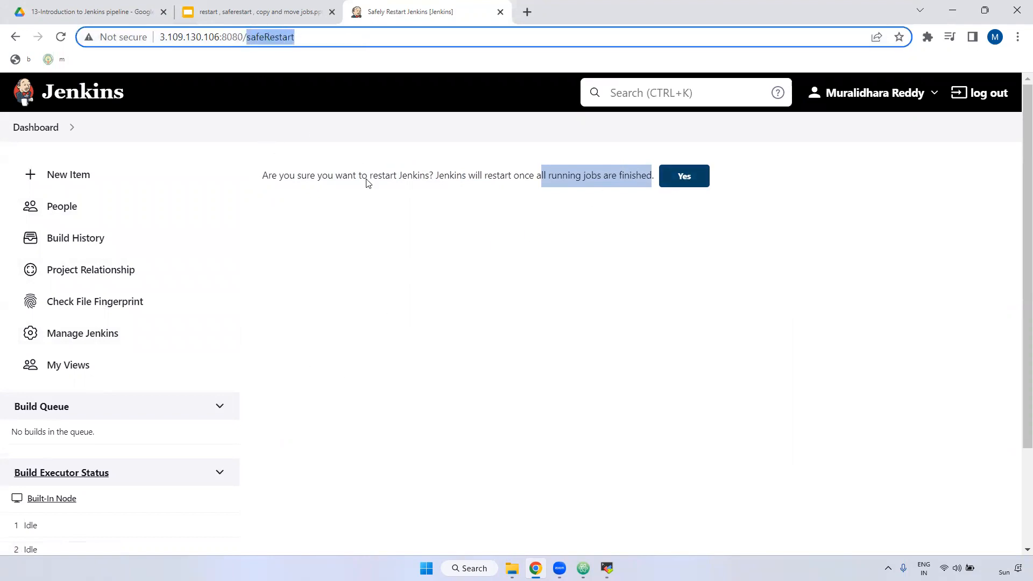
{"action": "scroll", "coordinate": [87, 346], "scroll_direction": "down", "scroll_amount": 3}
{"action": "scroll", "coordinate": [490, 317], "scroll_direction": "up", "scroll_amount": 3}
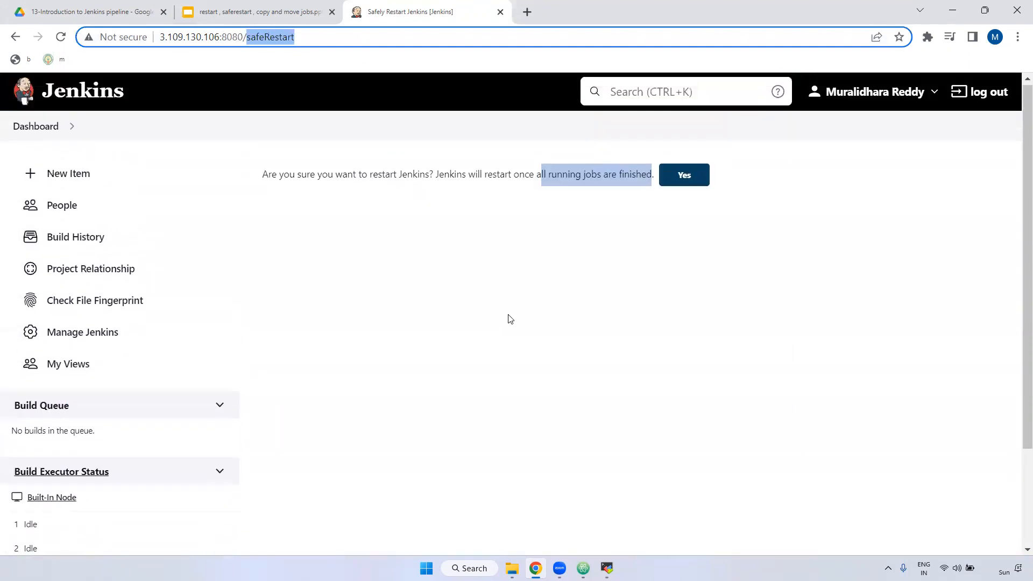
{"action": "left_click", "coordinate": [685, 178]}
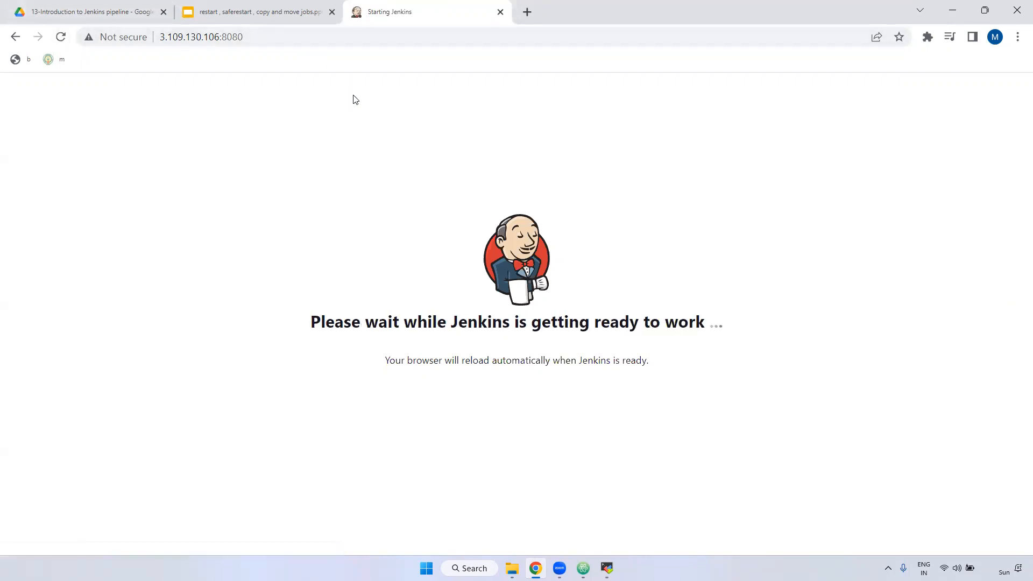
Step: Reload the Jenkins address after the safe restart until the five-job dashboard reappears
{"action": "left_click", "coordinate": [284, 40]}
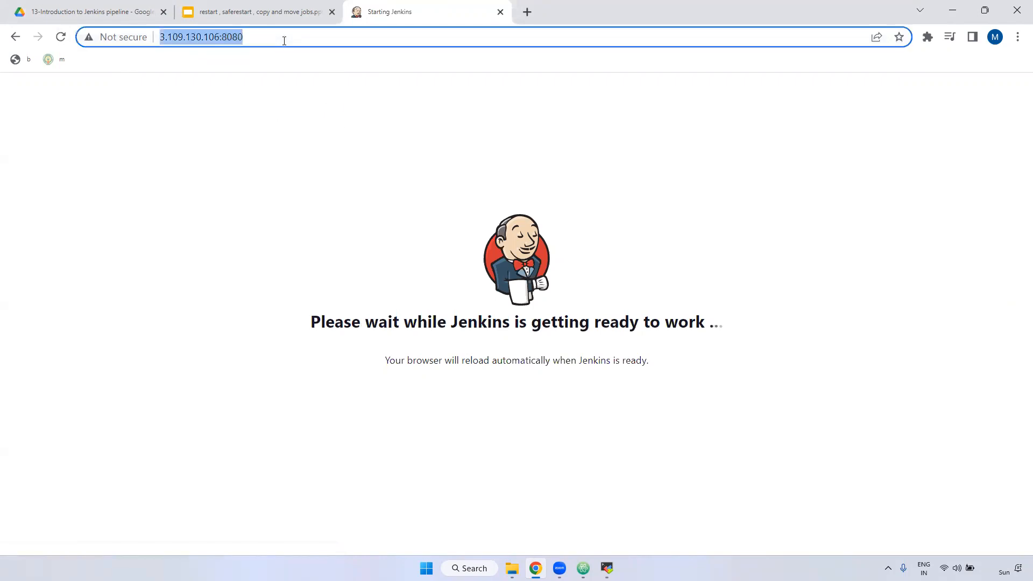
{"action": "key", "text": "Return"}
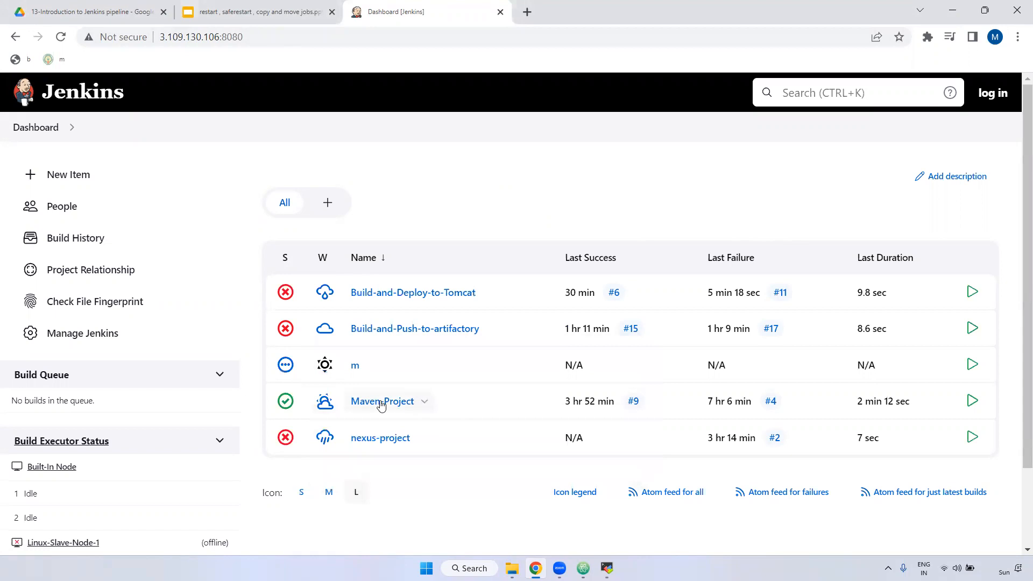
Step: Start a New Item named sample-one as a Freestyle project
{"action": "left_click_drag", "start_coordinate": [456, 405], "coordinate": [349, 404]}
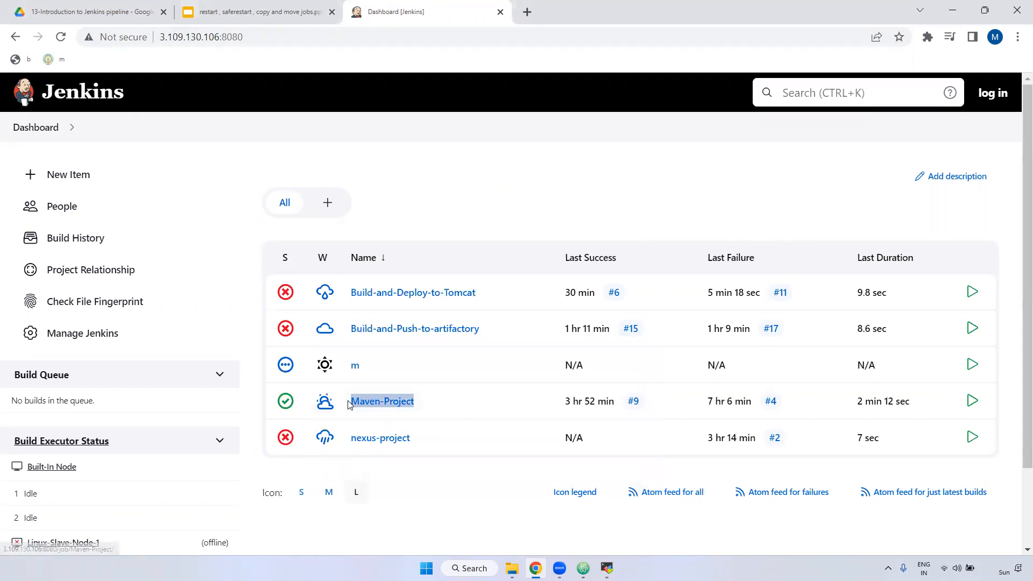
{"action": "left_click", "coordinate": [53, 177]}
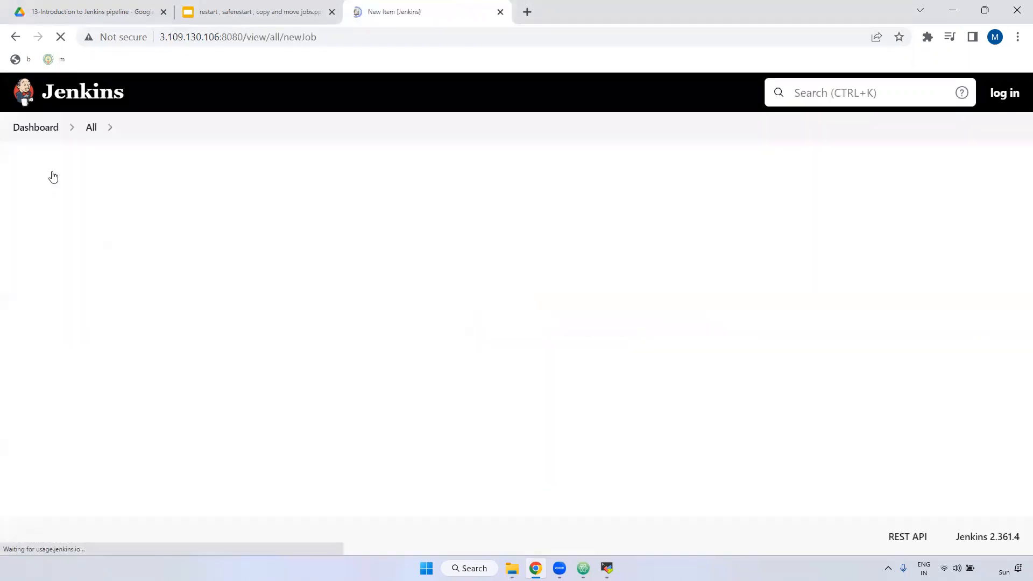
{"action": "left_click", "coordinate": [256, 233]}
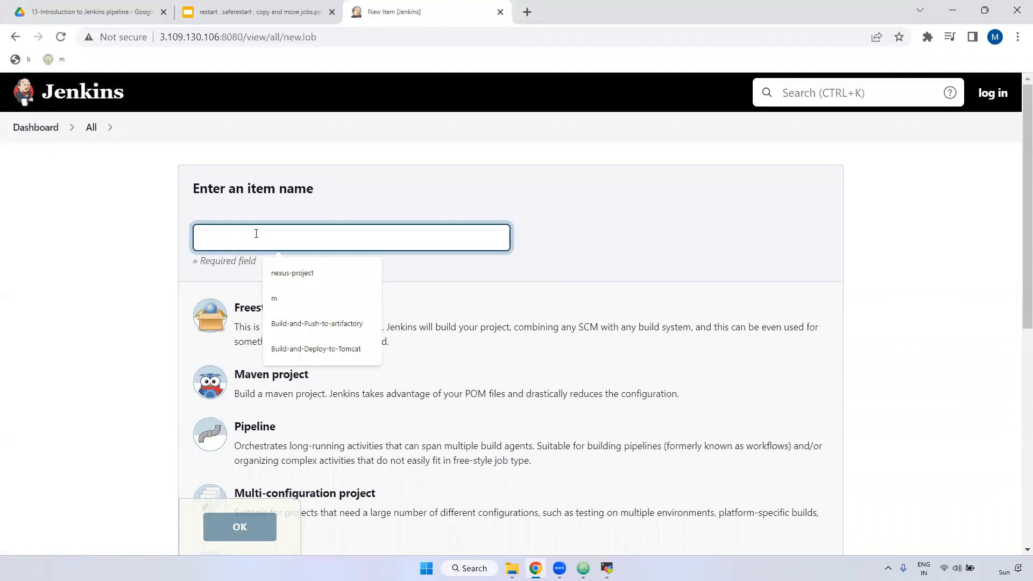
{"action": "type", "text": "sample"}
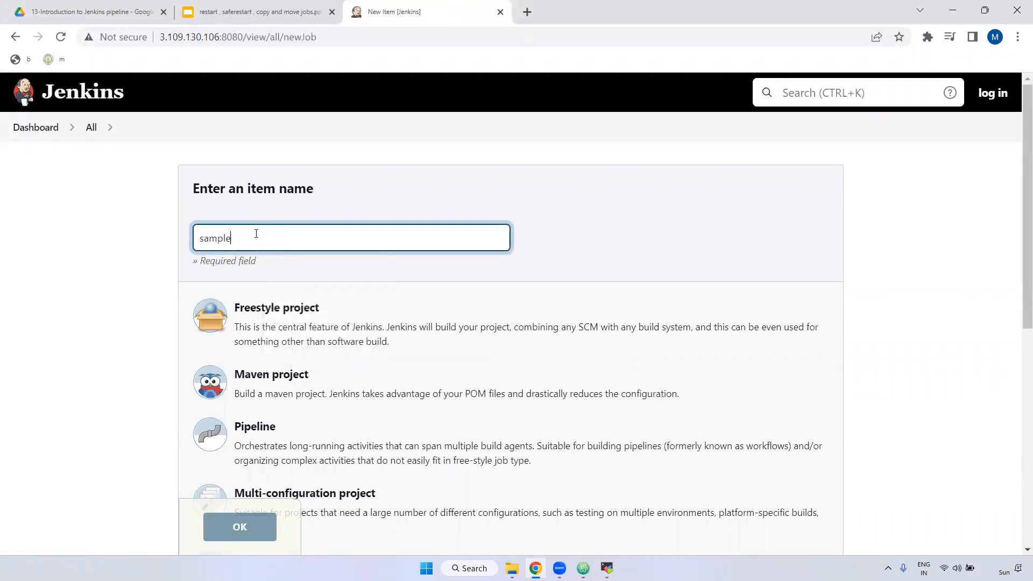
{"action": "type", "text": "-one"}
{"action": "left_click", "coordinate": [291, 322]}
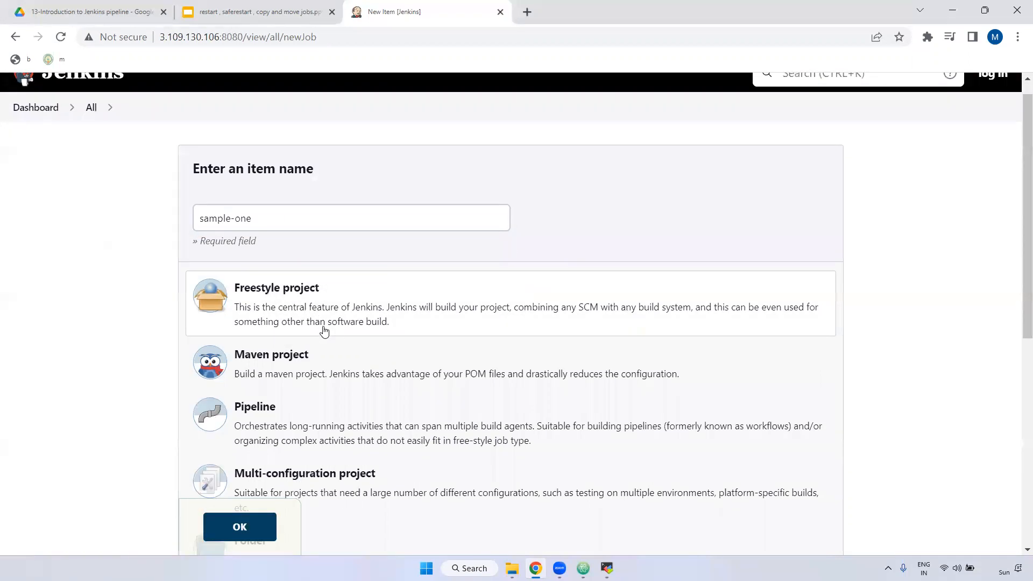
Step: Set Copy from to Maven-Project and confirm with OK to create sample-one
{"action": "scroll", "coordinate": [324, 330], "scroll_direction": "down", "scroll_amount": 8}
{"action": "left_click_drag", "start_coordinate": [234, 357], "coordinate": [282, 359]}
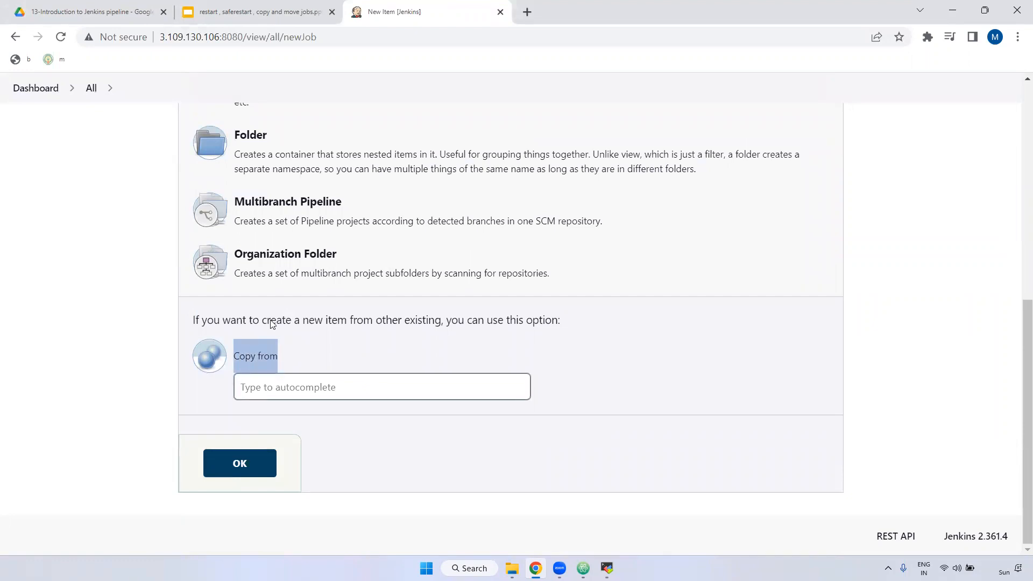
{"action": "left_click", "coordinate": [315, 387]}
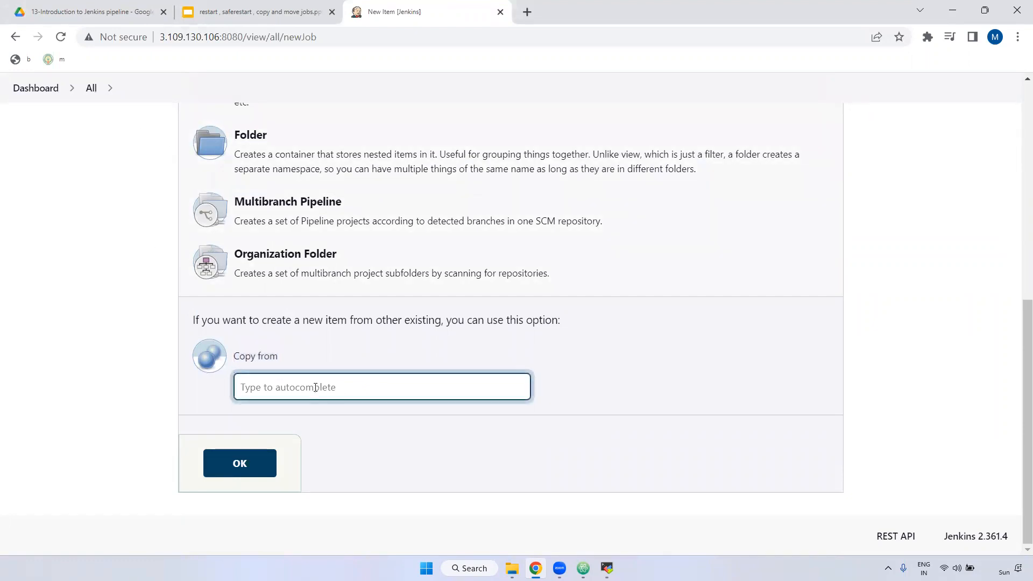
{"action": "type", "text": "mave"}
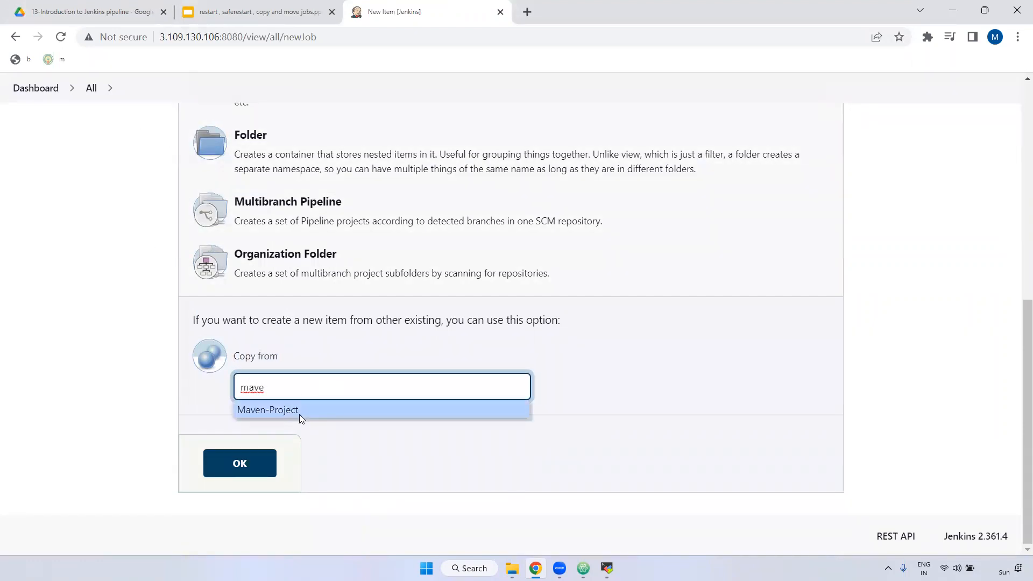
{"action": "left_click", "coordinate": [296, 410]}
{"action": "left_click_drag", "start_coordinate": [309, 386], "coordinate": [237, 389]}
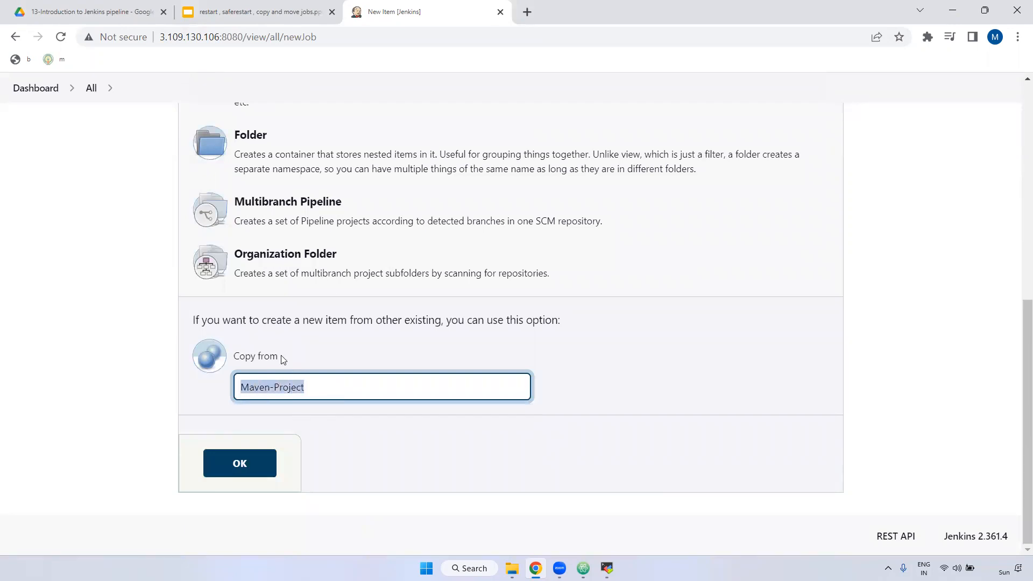
{"action": "scroll", "coordinate": [325, 283], "scroll_direction": "up", "scroll_amount": 8}
{"action": "left_click_drag", "start_coordinate": [252, 238], "coordinate": [194, 241]}
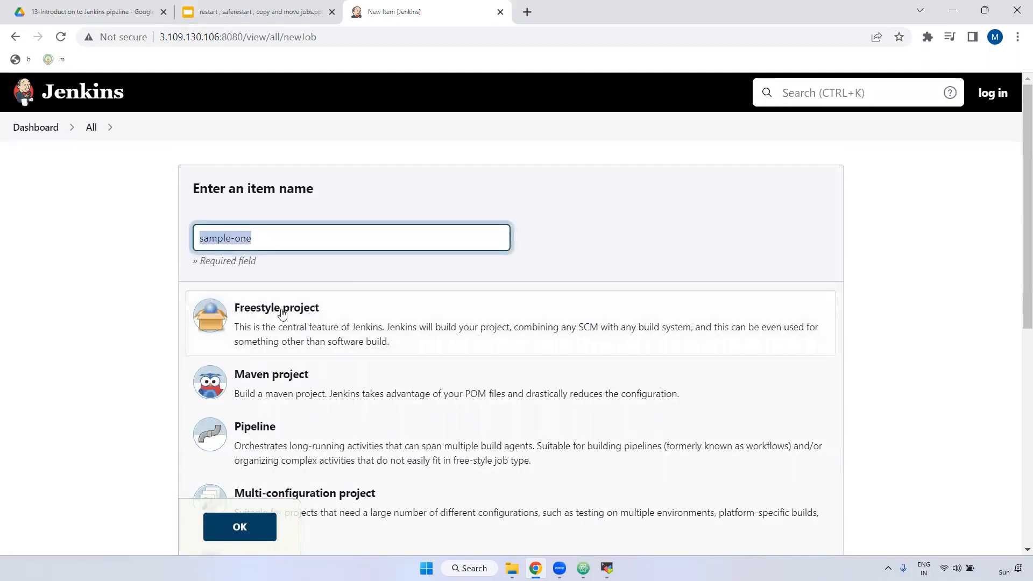
{"action": "left_click", "coordinate": [272, 521]}
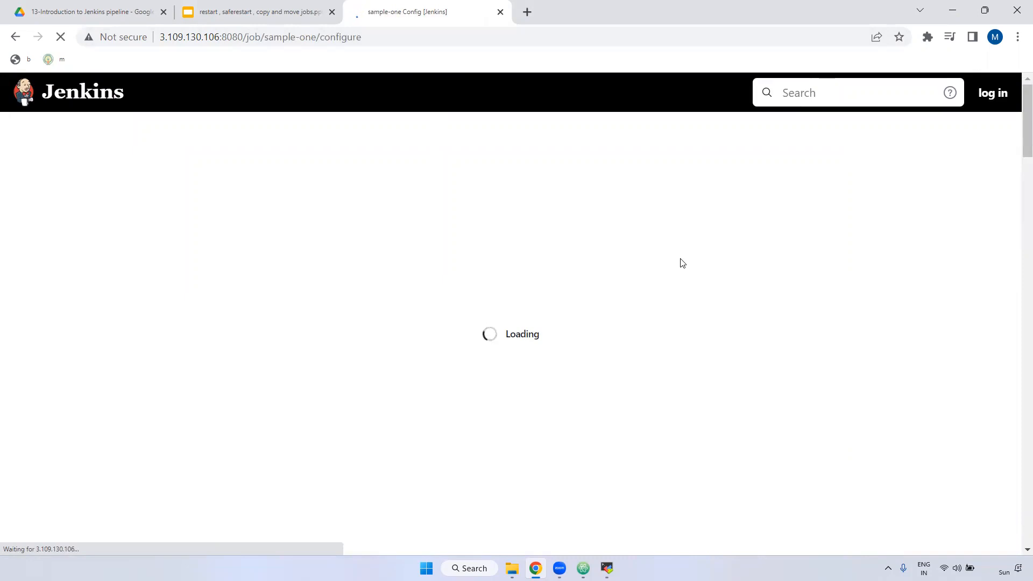
Step: Apply and save the sample-one configuration unchanged, then go back to the Dashboard
{"action": "scroll", "coordinate": [378, 304], "scroll_direction": "down", "scroll_amount": 5}
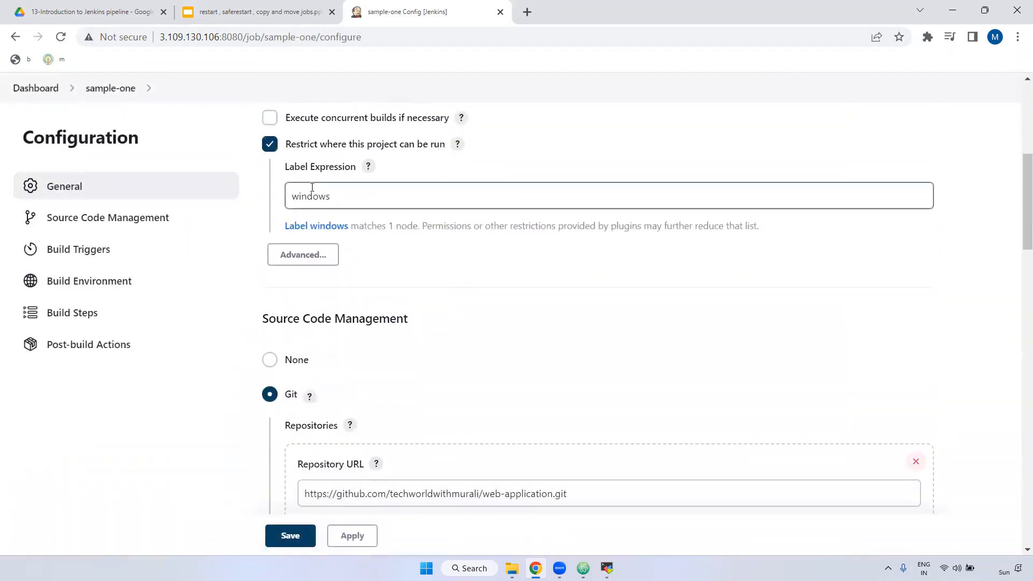
{"action": "scroll", "coordinate": [346, 306], "scroll_direction": "down", "scroll_amount": 5}
{"action": "scroll", "coordinate": [373, 195], "scroll_direction": "up", "scroll_amount": 5}
{"action": "scroll", "coordinate": [373, 195], "scroll_direction": "up", "scroll_amount": 6}
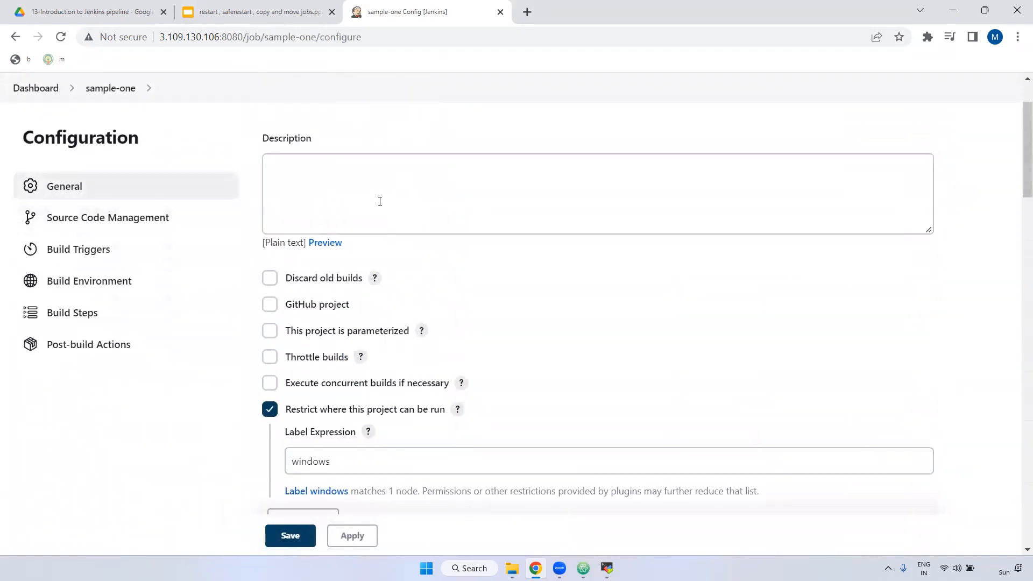
{"action": "scroll", "coordinate": [441, 291], "scroll_direction": "down", "scroll_amount": 1}
{"action": "scroll", "coordinate": [441, 292], "scroll_direction": "down", "scroll_amount": 9}
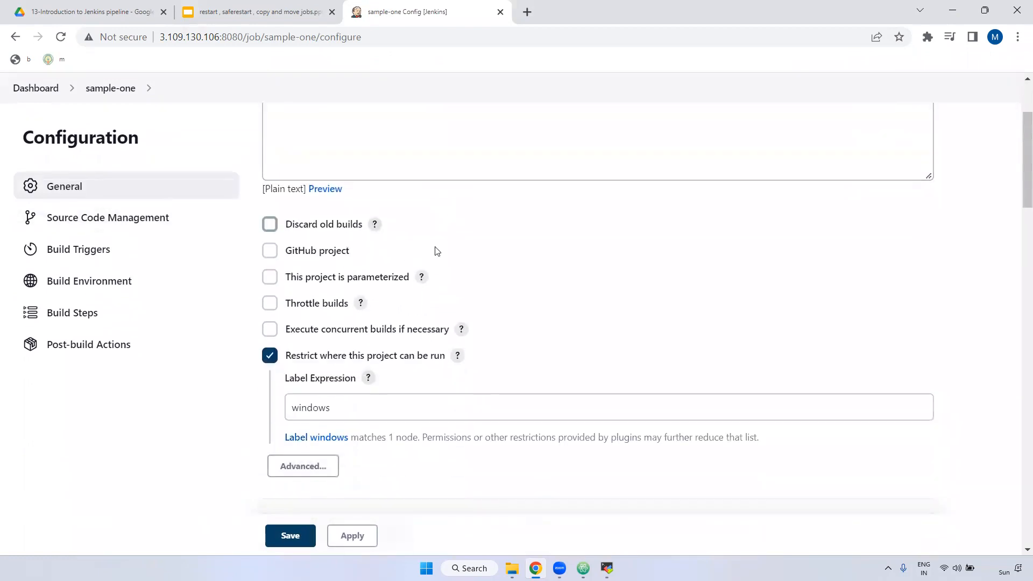
{"action": "scroll", "coordinate": [430, 370], "scroll_direction": "down", "scroll_amount": 1}
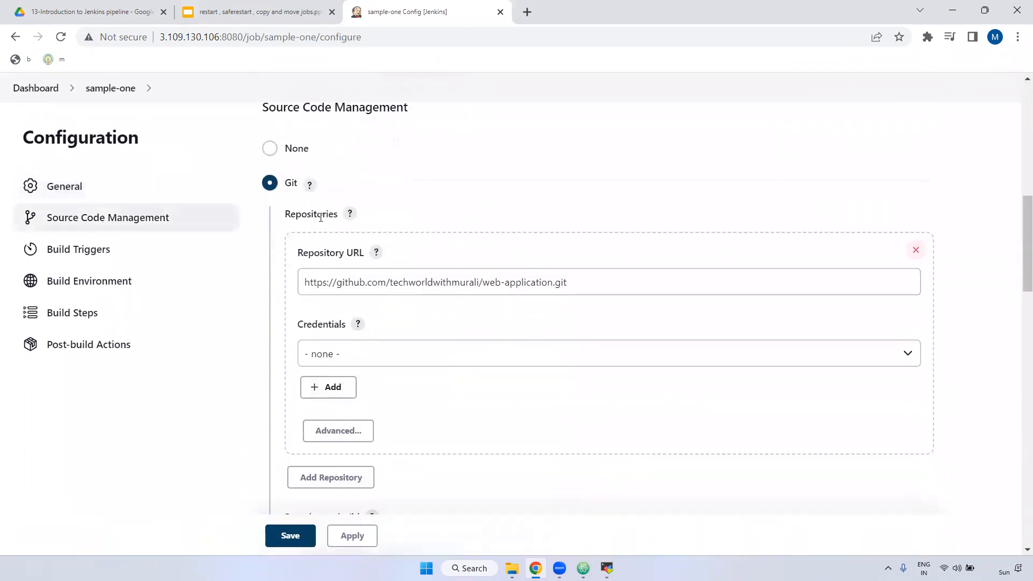
{"action": "scroll", "coordinate": [441, 355], "scroll_direction": "down", "scroll_amount": 4}
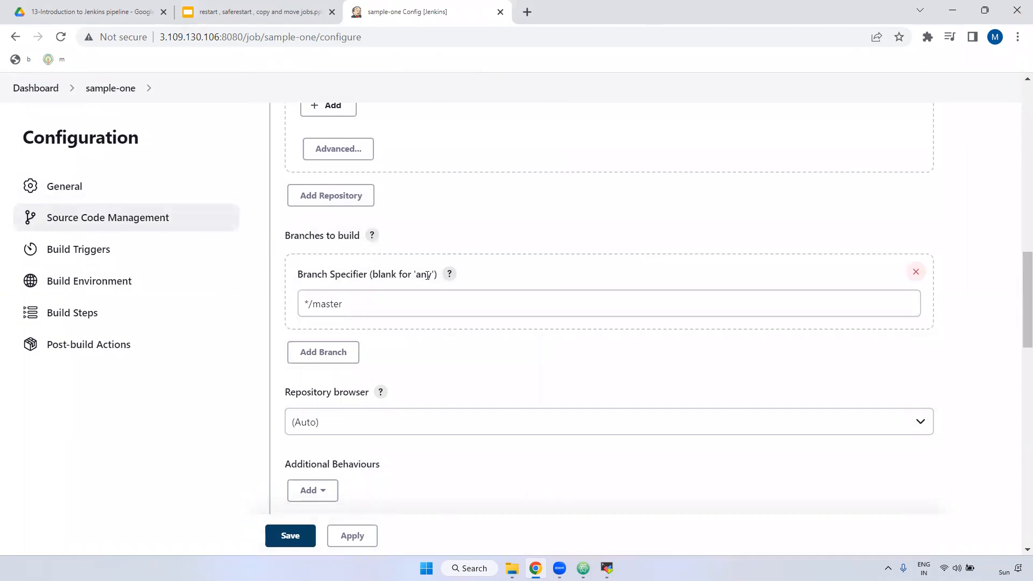
{"action": "left_click", "coordinate": [350, 534]}
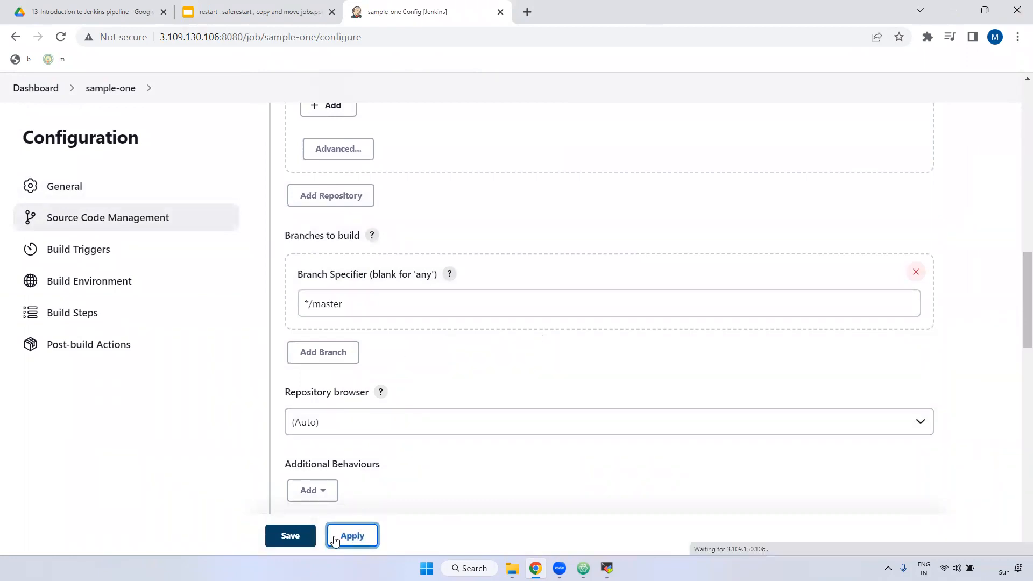
{"action": "left_click", "coordinate": [292, 538]}
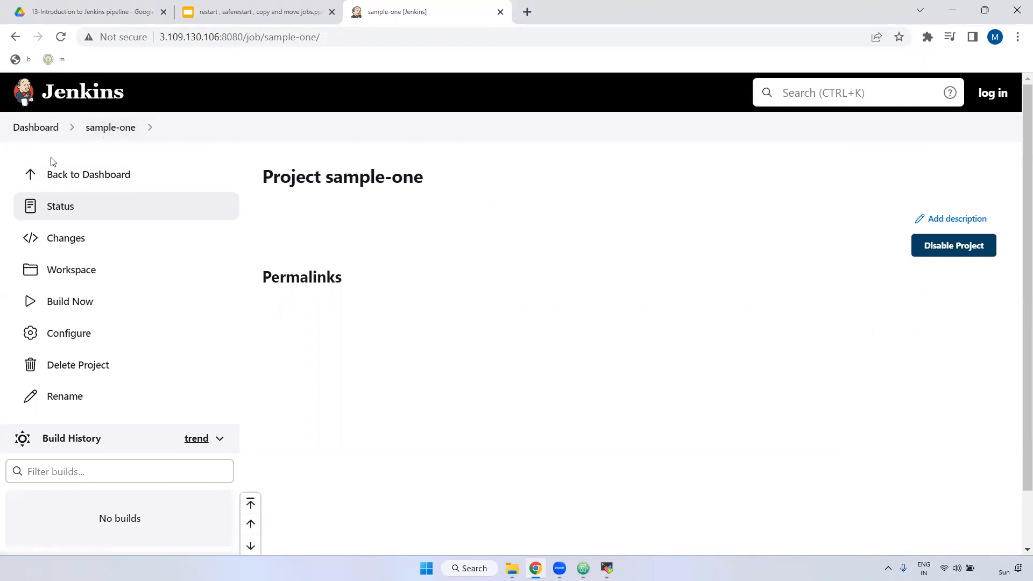
{"action": "left_click", "coordinate": [41, 134]}
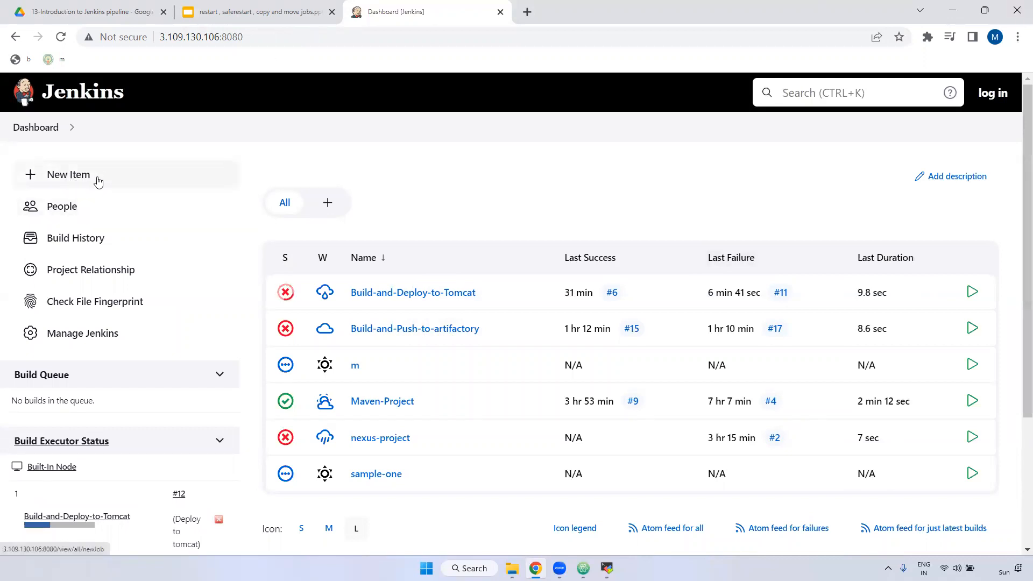
Step: Create a Folder item named dev, save it, and check it on the dashboard list
{"action": "left_click", "coordinate": [76, 181]}
{"action": "left_click", "coordinate": [269, 229]}
{"action": "type", "text": "dev"}
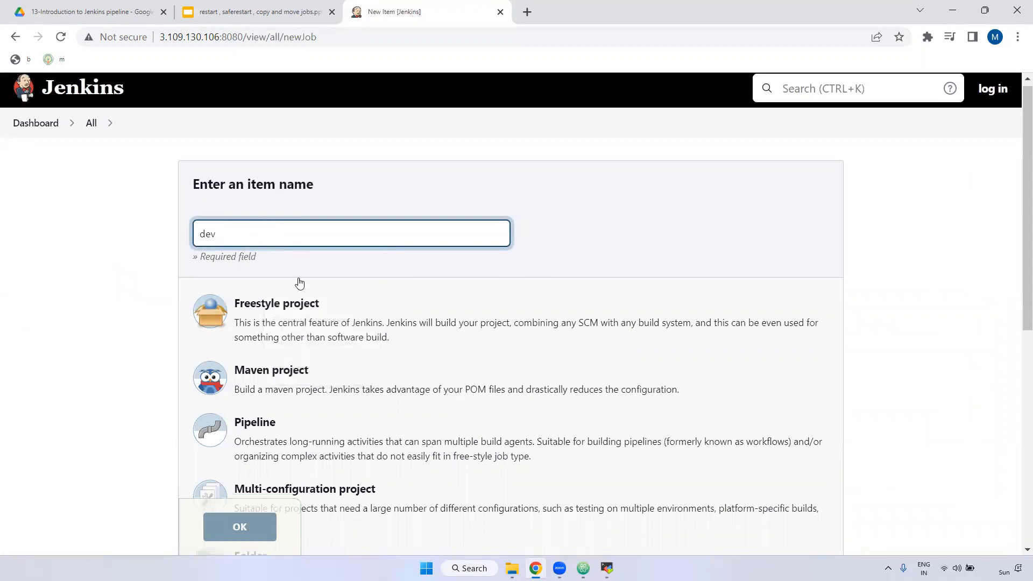
{"action": "scroll", "coordinate": [347, 397], "scroll_direction": "down", "scroll_amount": 3}
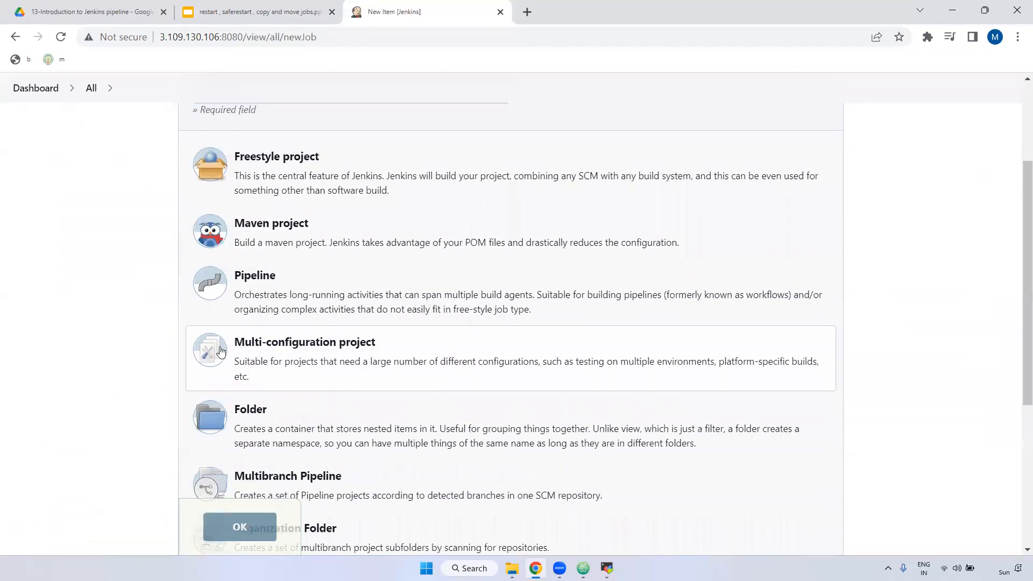
{"action": "scroll", "coordinate": [347, 397], "scroll_direction": "down", "scroll_amount": 3}
{"action": "left_click", "coordinate": [237, 538]}
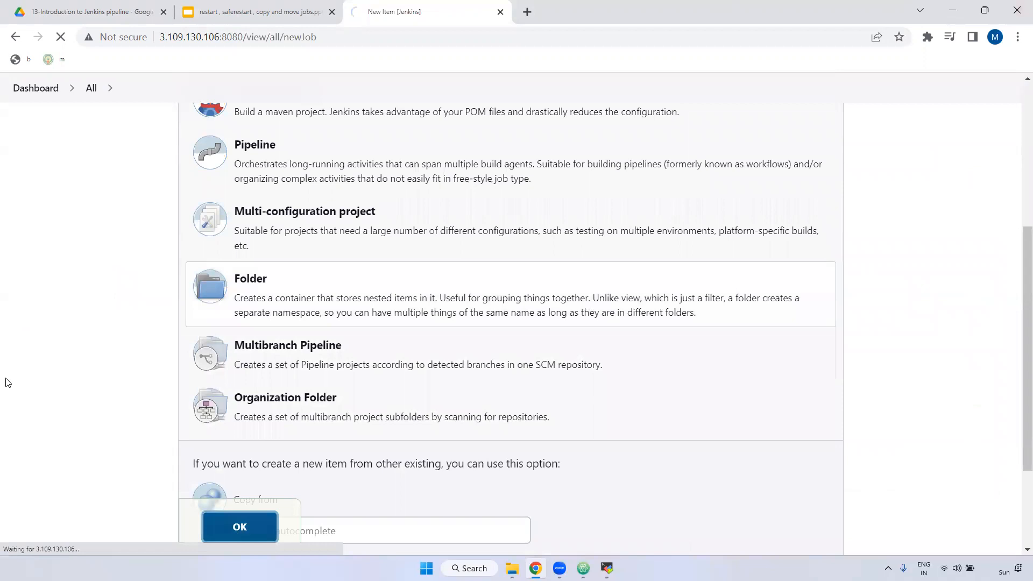
{"action": "left_click", "coordinate": [291, 542]}
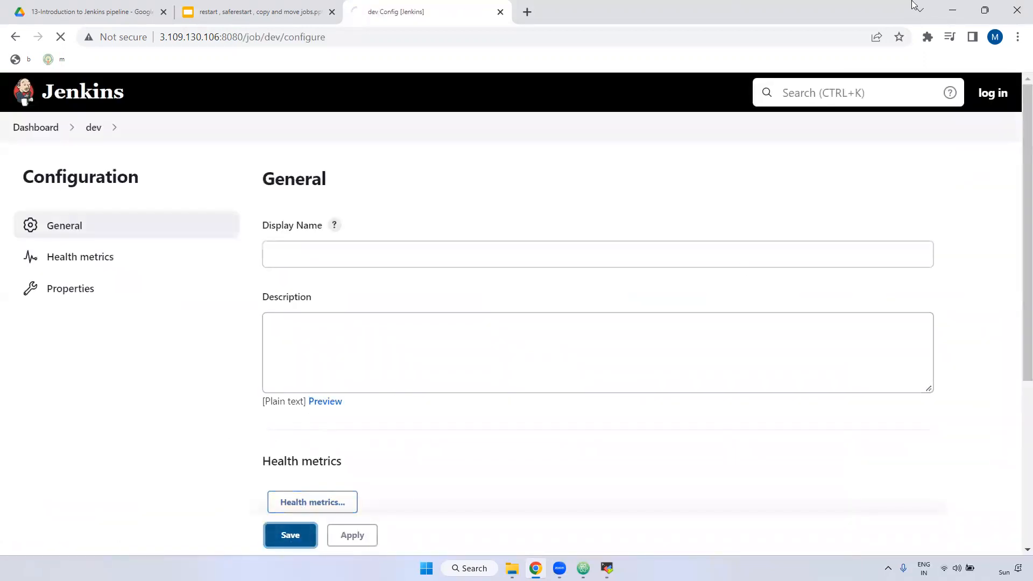
{"action": "left_click", "coordinate": [37, 128]}
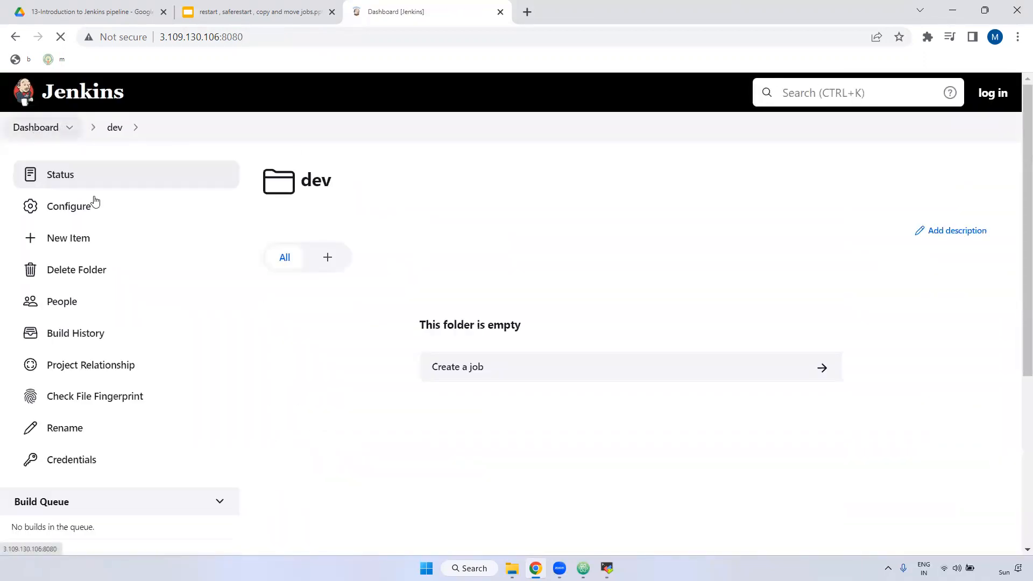
{"action": "left_click_drag", "start_coordinate": [383, 377], "coordinate": [330, 376]}
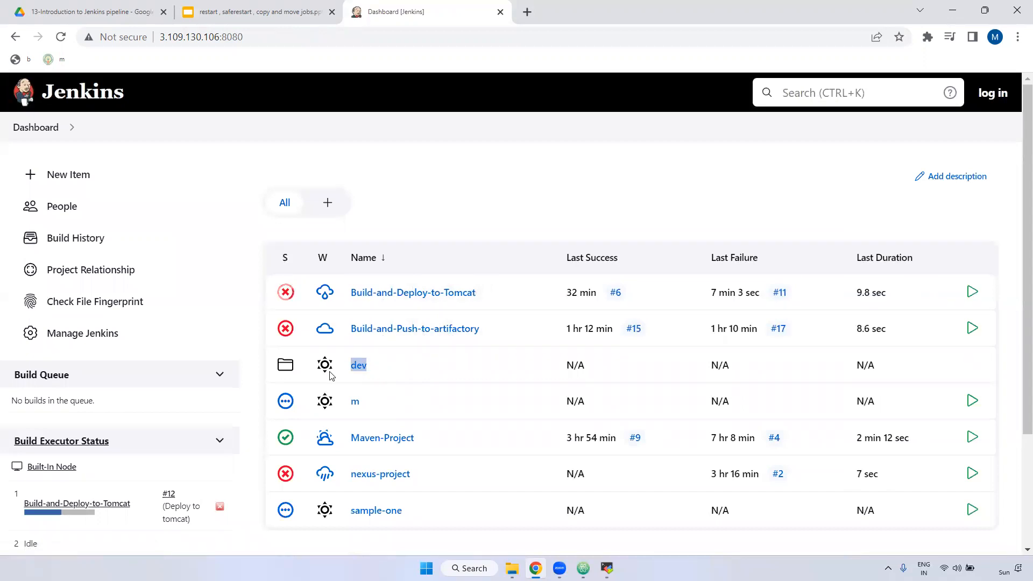
{"action": "scroll", "coordinate": [508, 214], "scroll_direction": "down", "scroll_amount": 1}
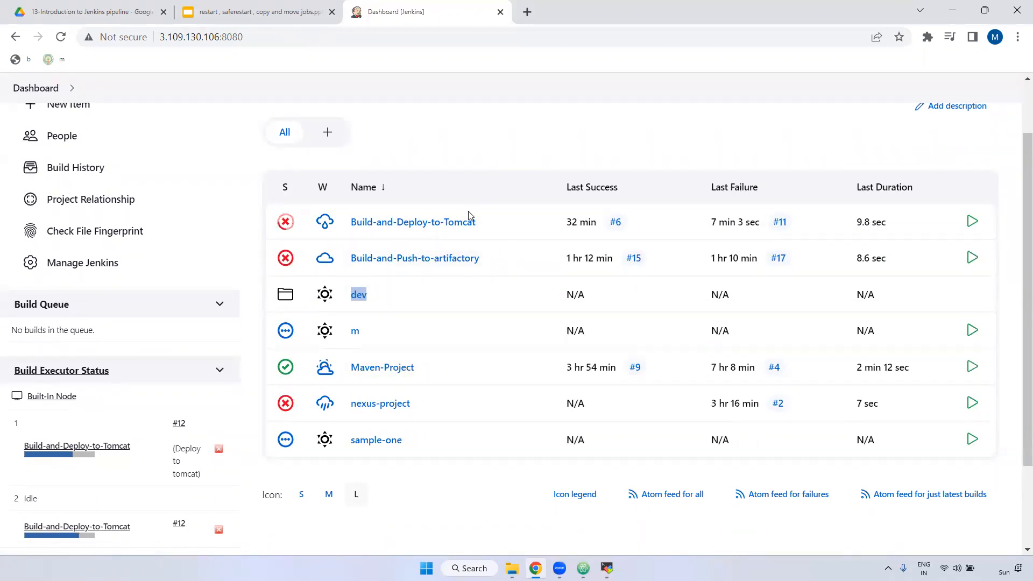
Step: Relocate Maven-Project to the 'Jenkins » dev' destination so it becomes dev/Maven-Project
{"action": "left_click", "coordinate": [388, 370]}
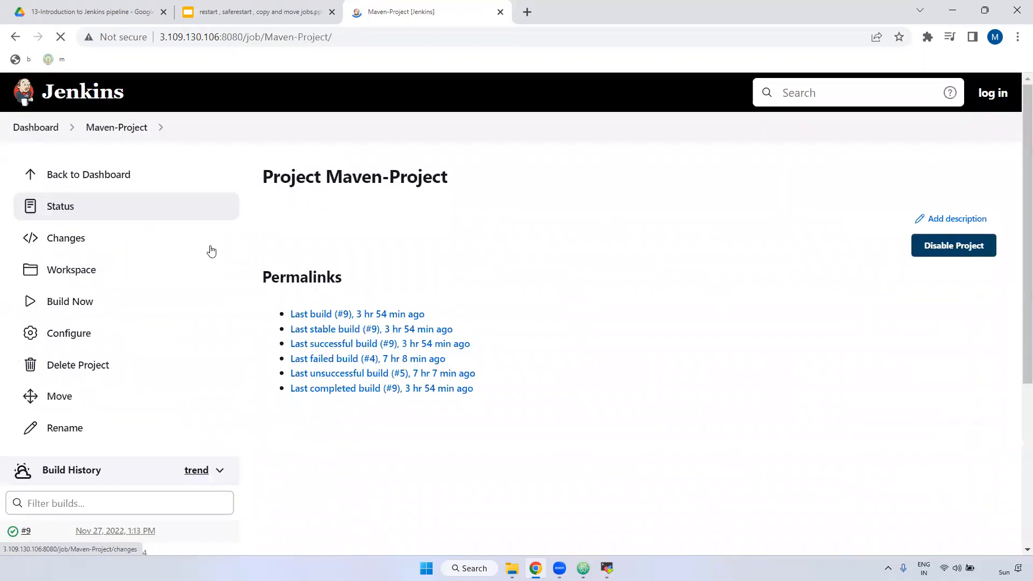
{"action": "scroll", "coordinate": [156, 322], "scroll_direction": "down", "scroll_amount": 1}
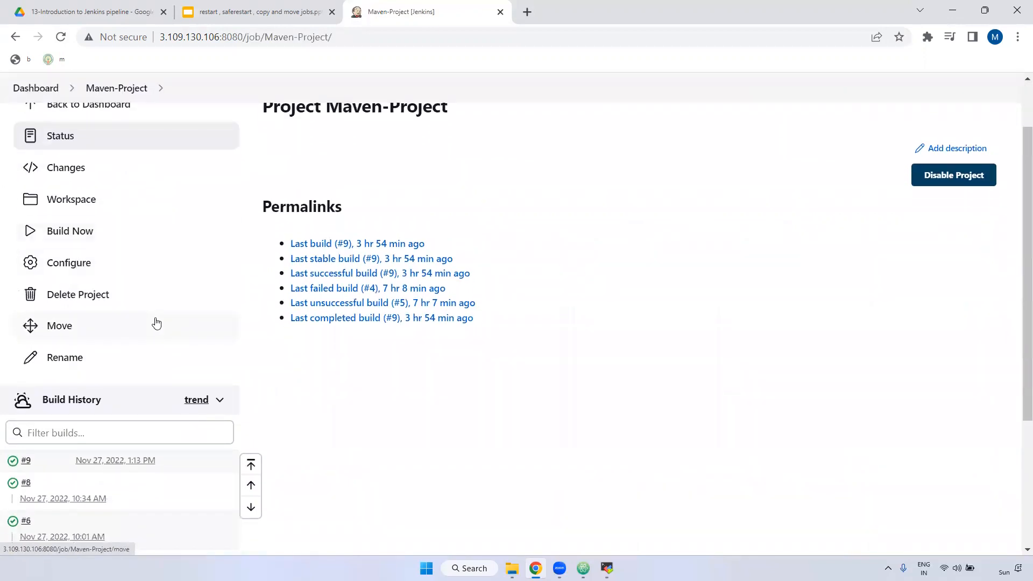
{"action": "left_click", "coordinate": [55, 327]}
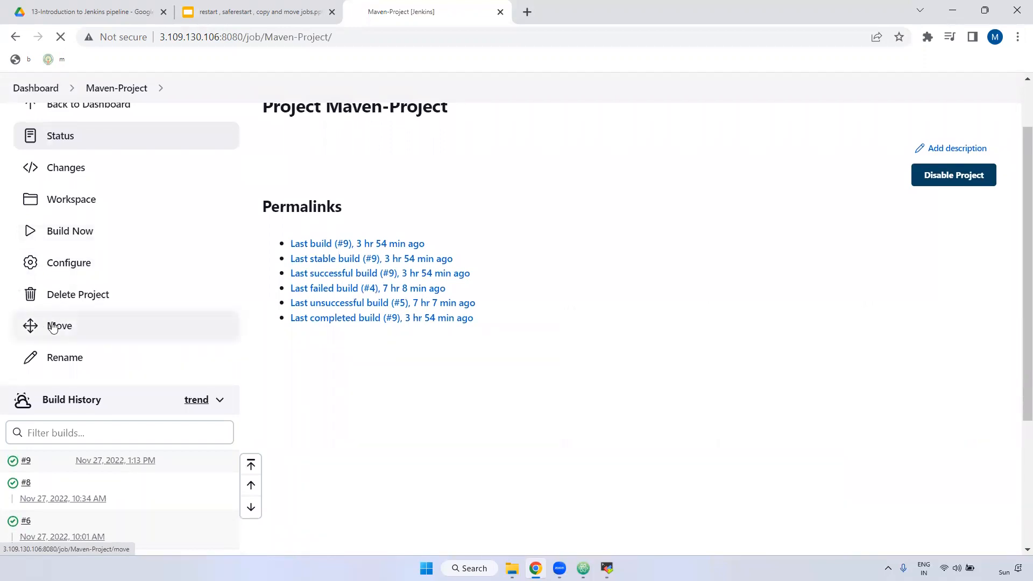
{"action": "left_click", "coordinate": [339, 236]}
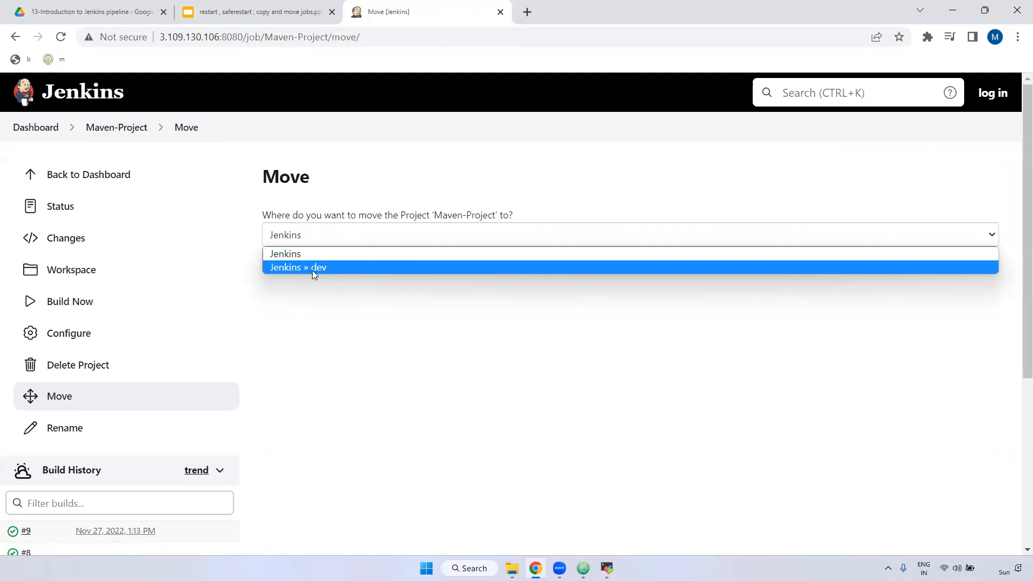
{"action": "left_click", "coordinate": [340, 270]}
{"action": "left_click", "coordinate": [340, 239]}
{"action": "left_click", "coordinate": [342, 267]}
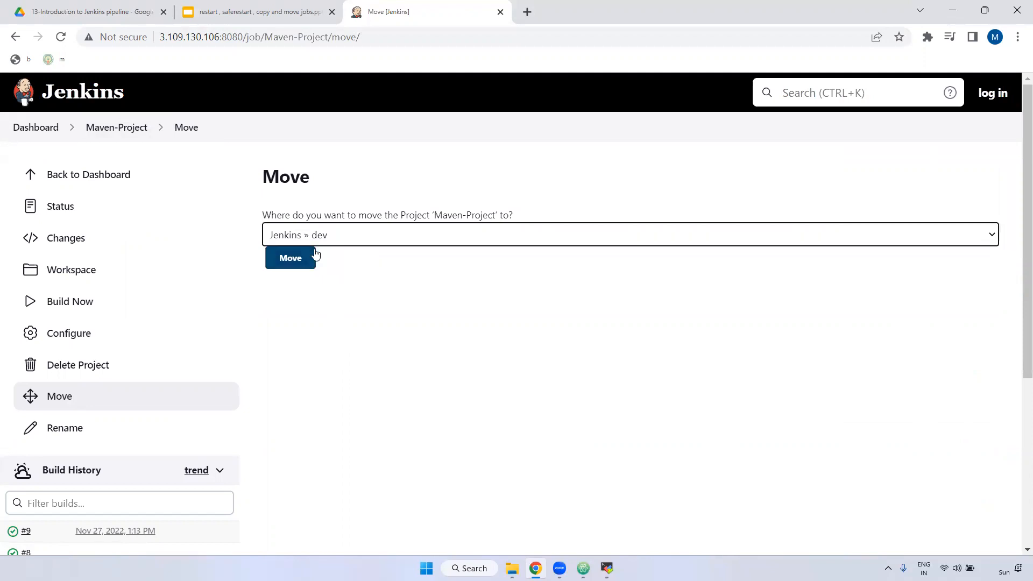
{"action": "left_click", "coordinate": [295, 262]}
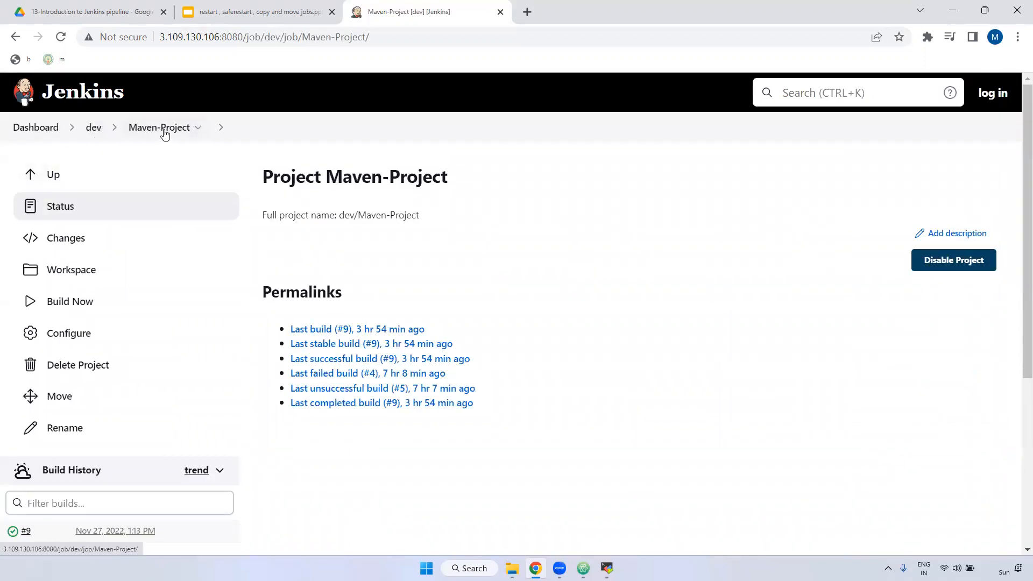
Step: Confirm Maven-Project is listed inside the dev folder, then return to the Jenkins dashboard
{"action": "left_click", "coordinate": [94, 129]}
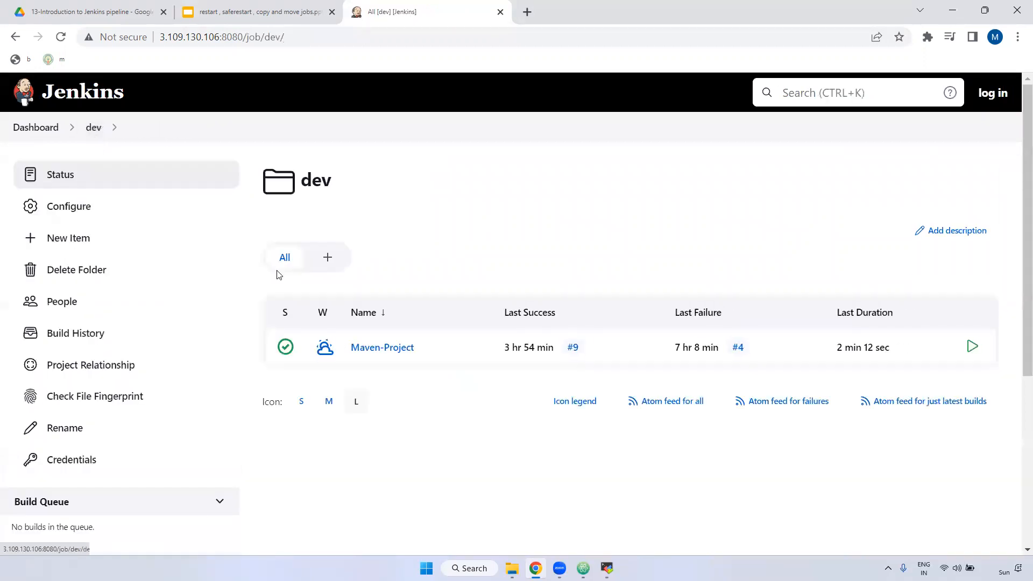
{"action": "left_click_drag", "start_coordinate": [336, 182], "coordinate": [275, 183]}
{"action": "left_click_drag", "start_coordinate": [414, 347], "coordinate": [351, 348]}
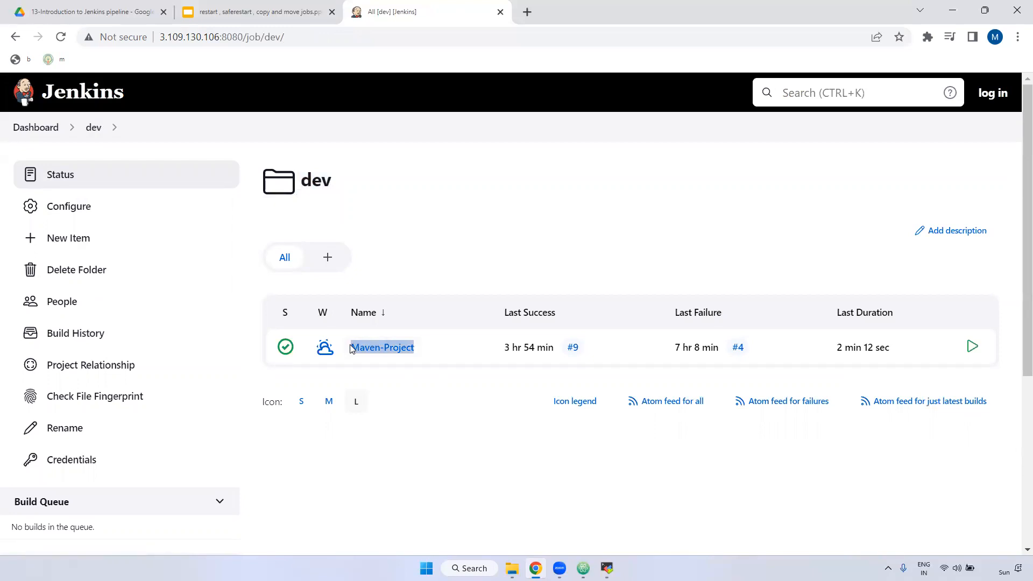
{"action": "left_click", "coordinate": [28, 128]}
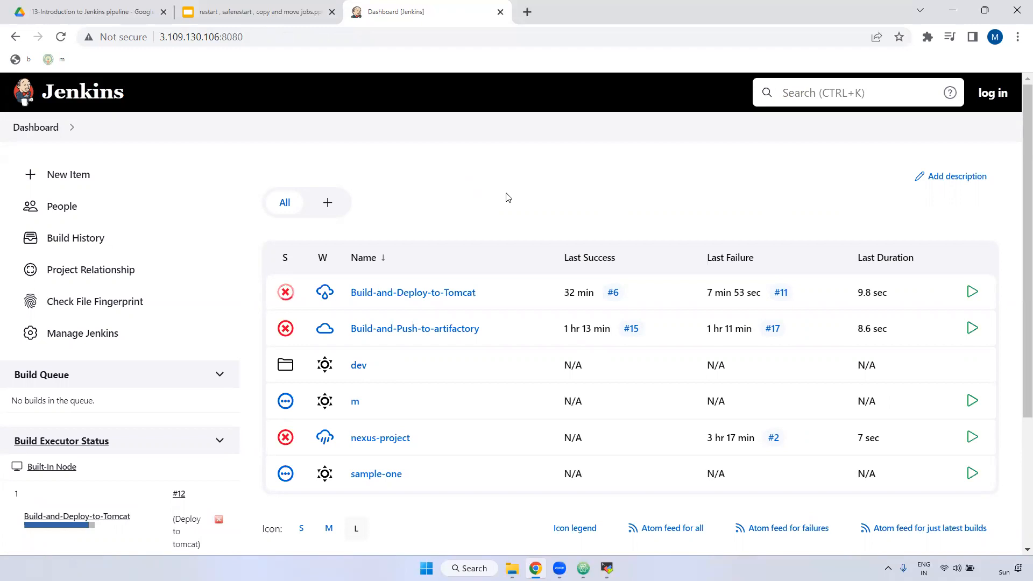
Step: Present the Thank You slide full screen in Google Slides
{"action": "left_click", "coordinate": [220, 7]}
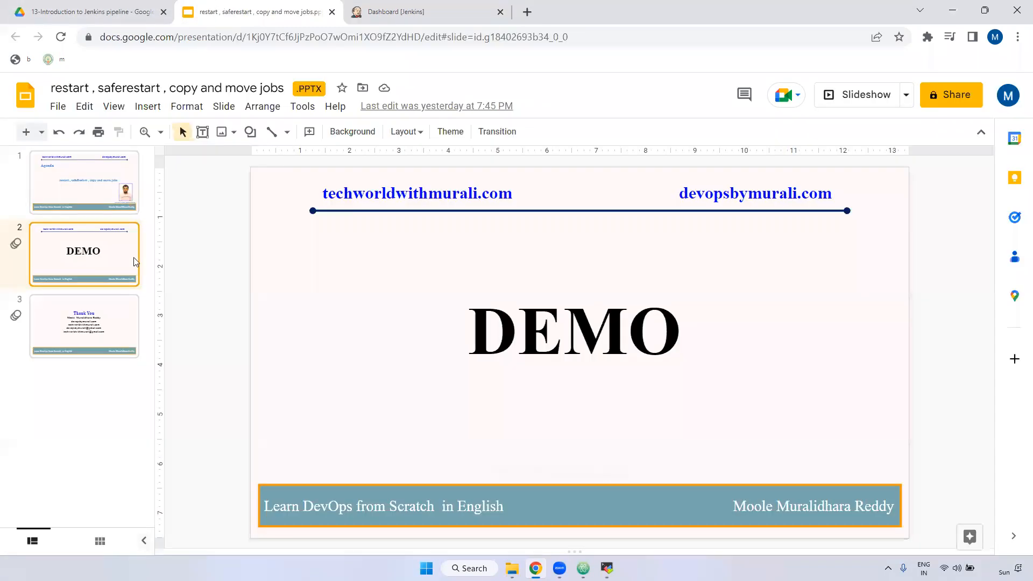
{"action": "left_click", "coordinate": [80, 306]}
{"action": "left_click", "coordinate": [848, 95]}
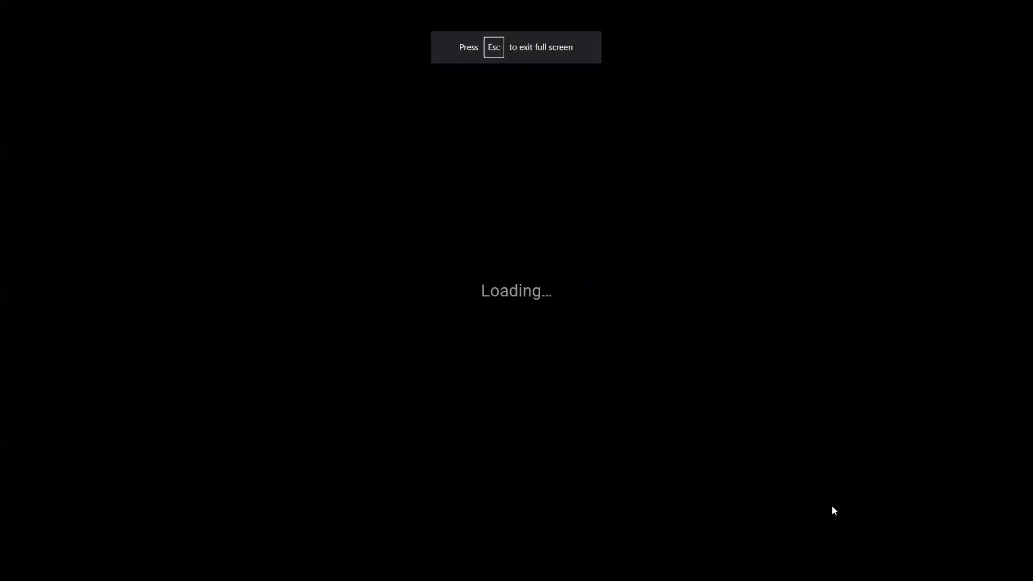